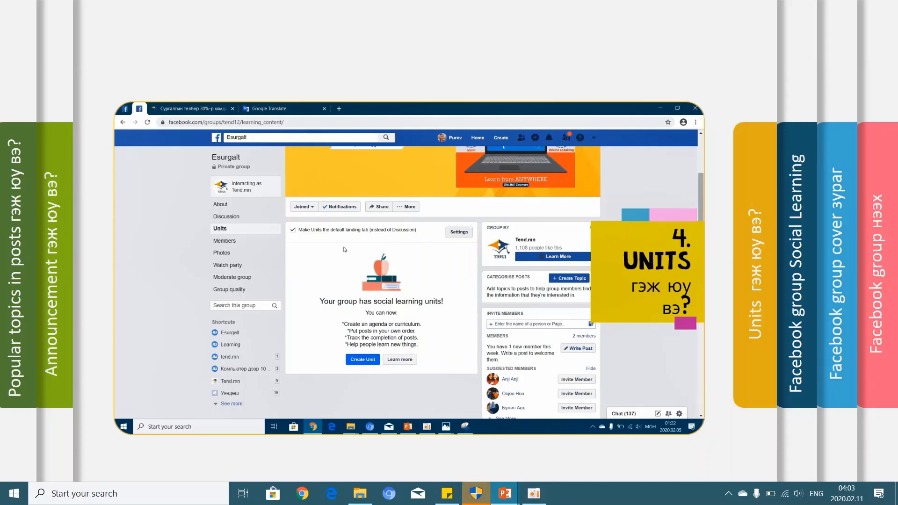
- Set the group's units description to "Esurgalt группын сошиал сургалтын талбар" and save the units settings
click(460, 234)
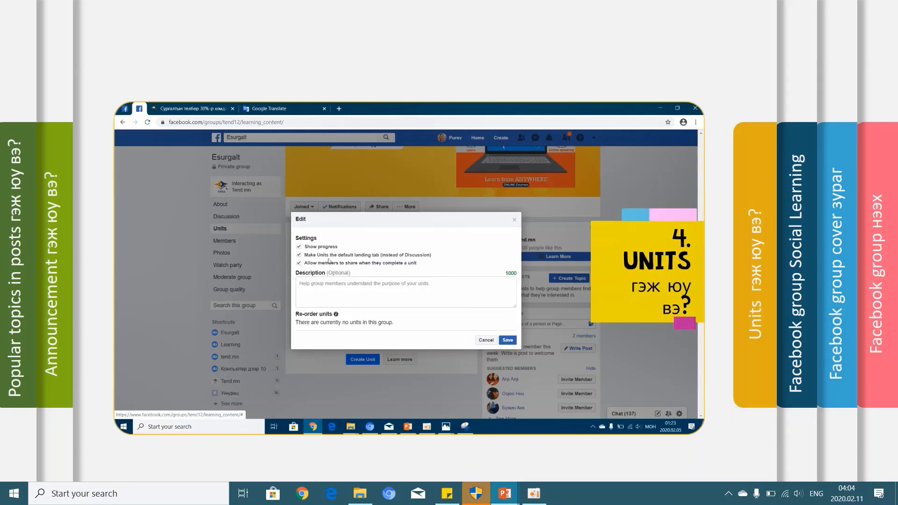
click(299, 255)
click(299, 255)
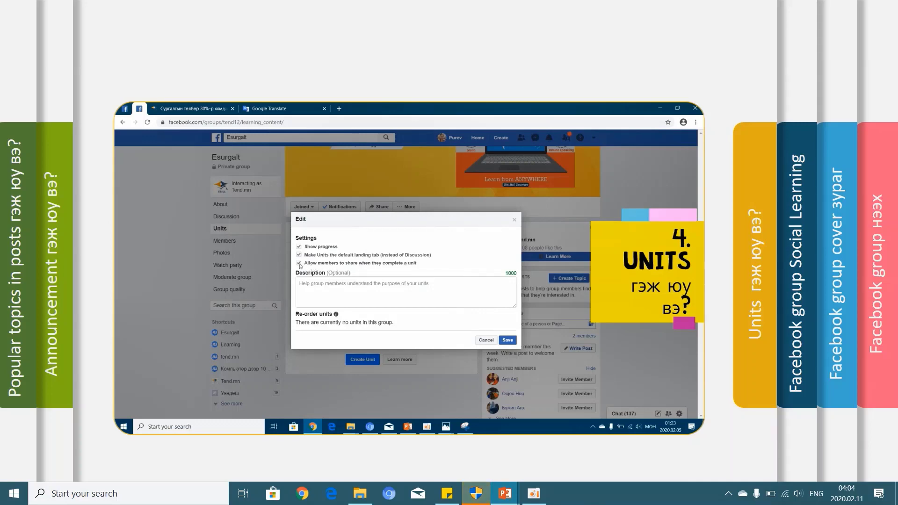
click(352, 288)
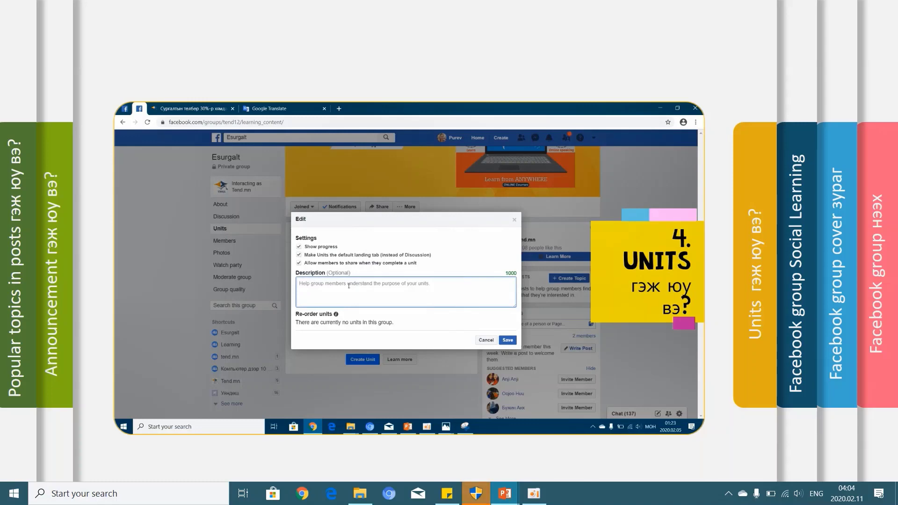
text(У)
key(BackSpace)
key(alt+shift)
text(Esurgalt)
key(alt+shift)
text(гэ)
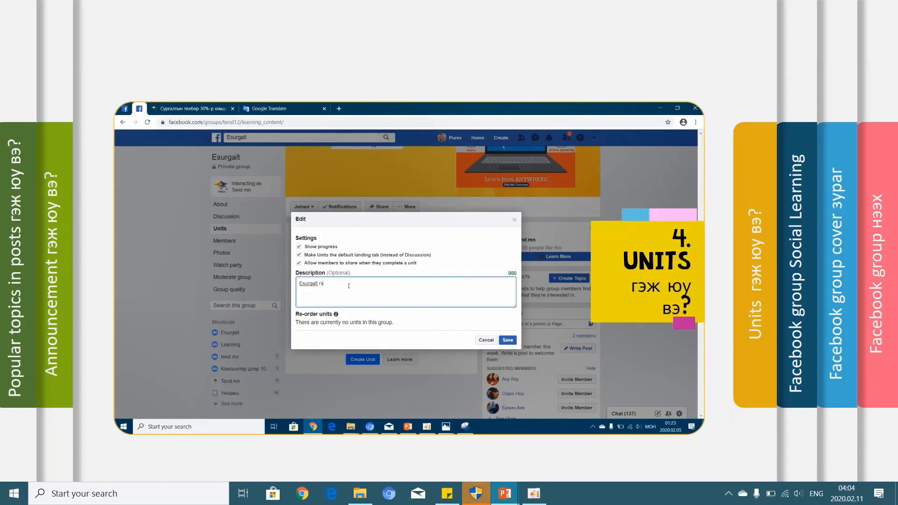
key(BackSpace)
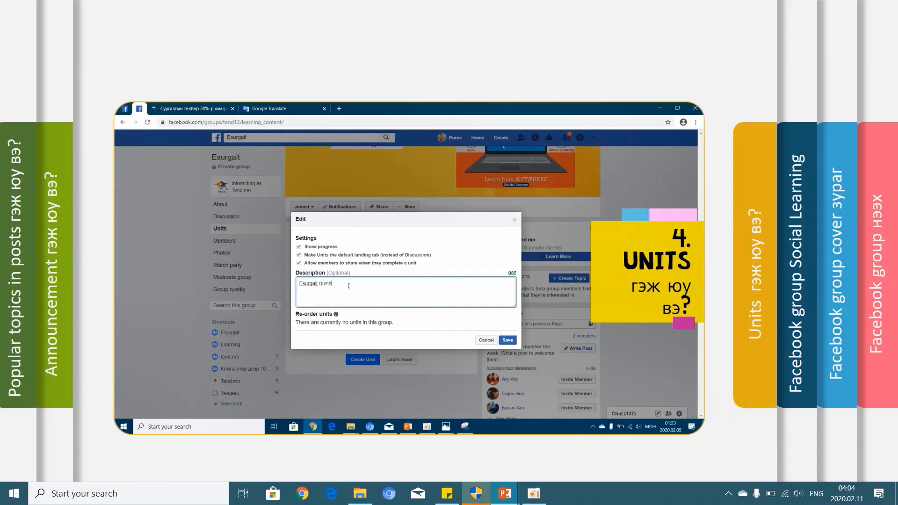
text(руппын цах)
key(BackSpace)
key(BackSpace)
key(BackSpace)
text(оциал сургалтын талбе)
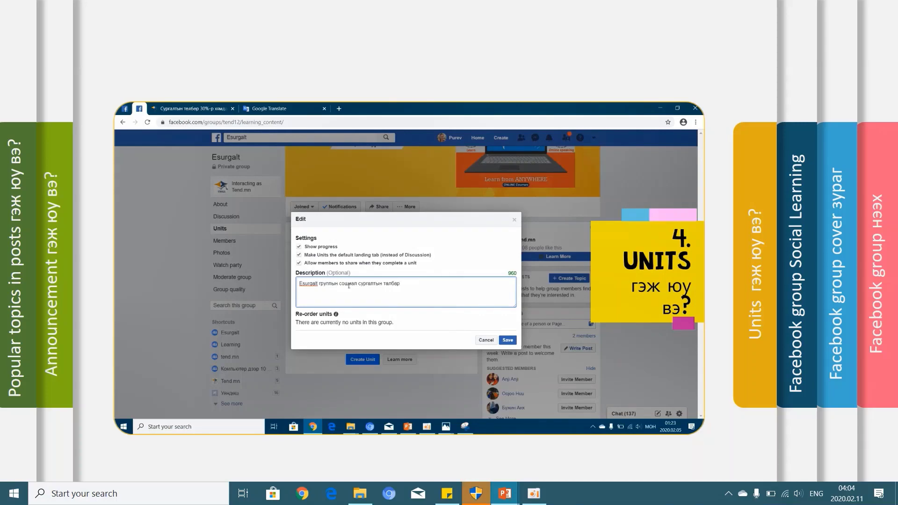
click(507, 340)
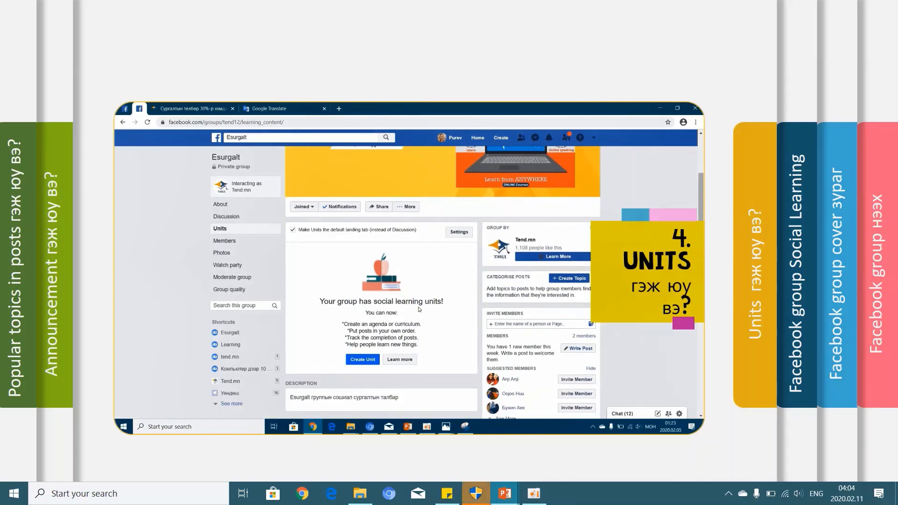
- Start a new learning unit and name it "Facebook group-ийг цахим сургалтанд ашиглах нь"
scroll(419, 309, down, 3)
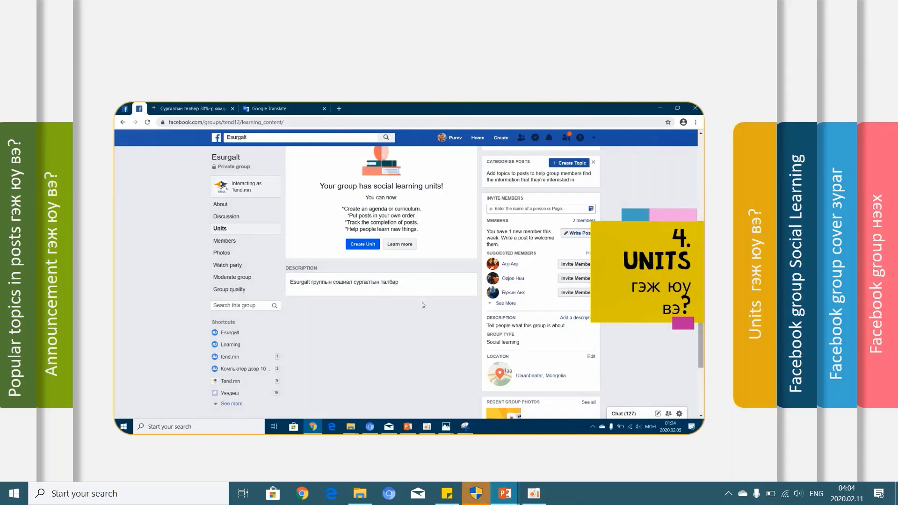
scroll(423, 304, up, 1)
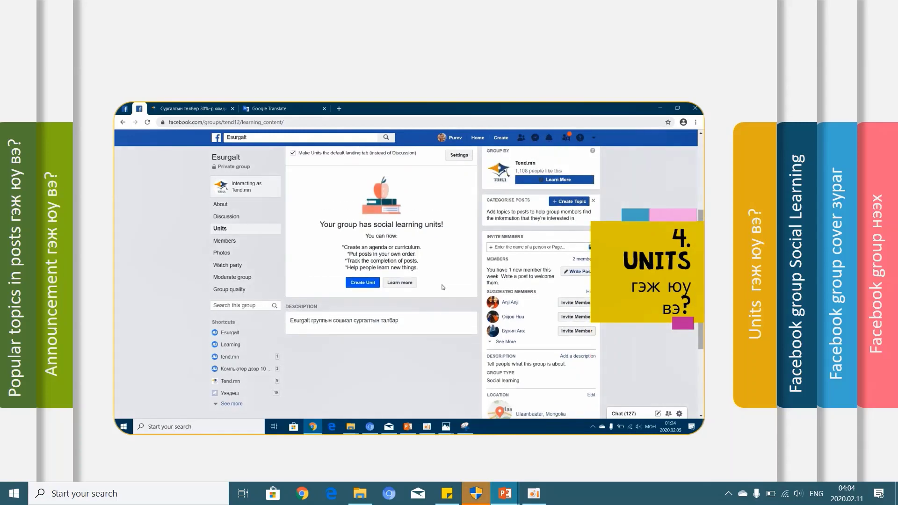
scroll(441, 281, up, 1)
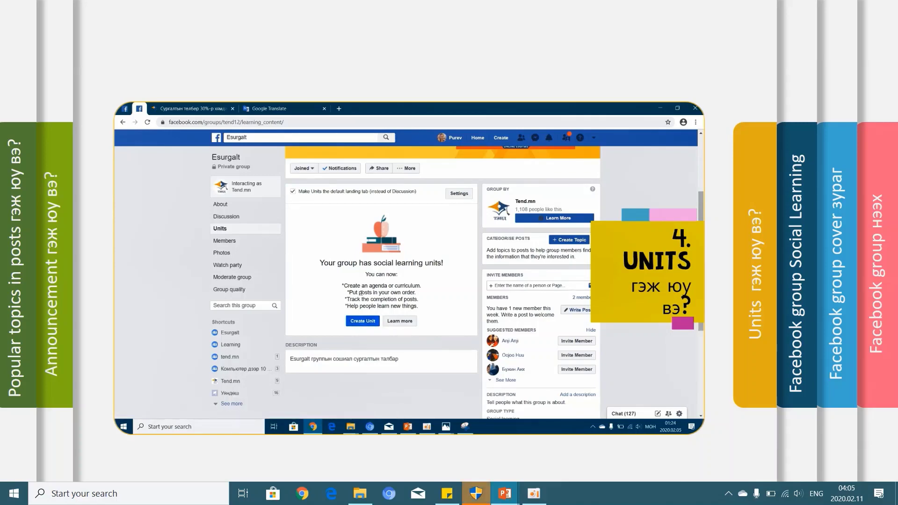
click(358, 323)
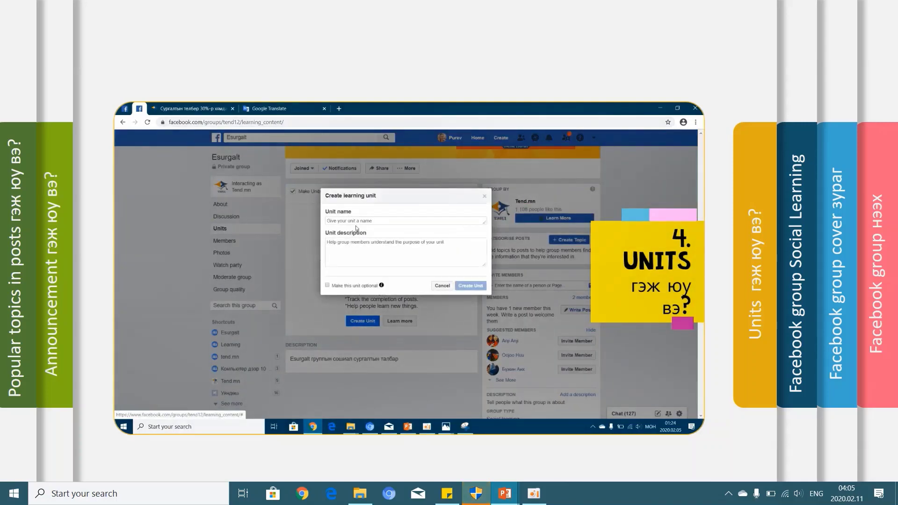
click(356, 254)
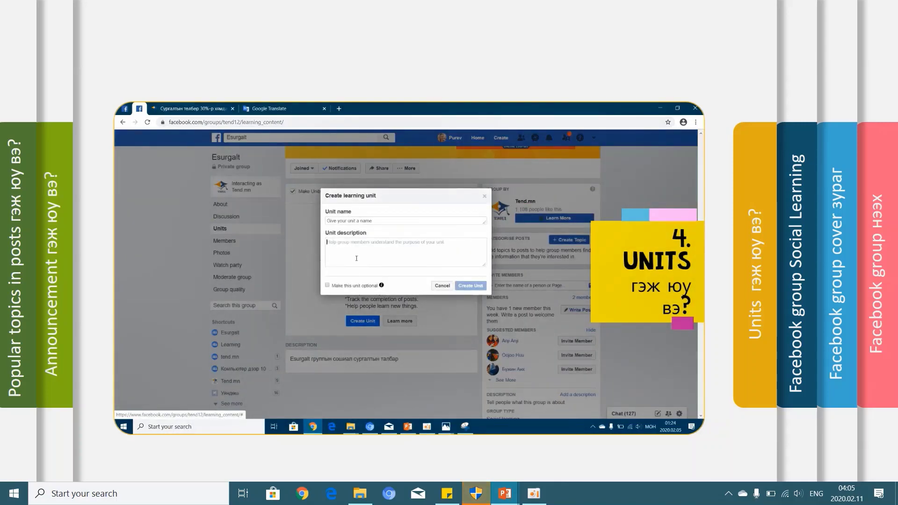
click(366, 220)
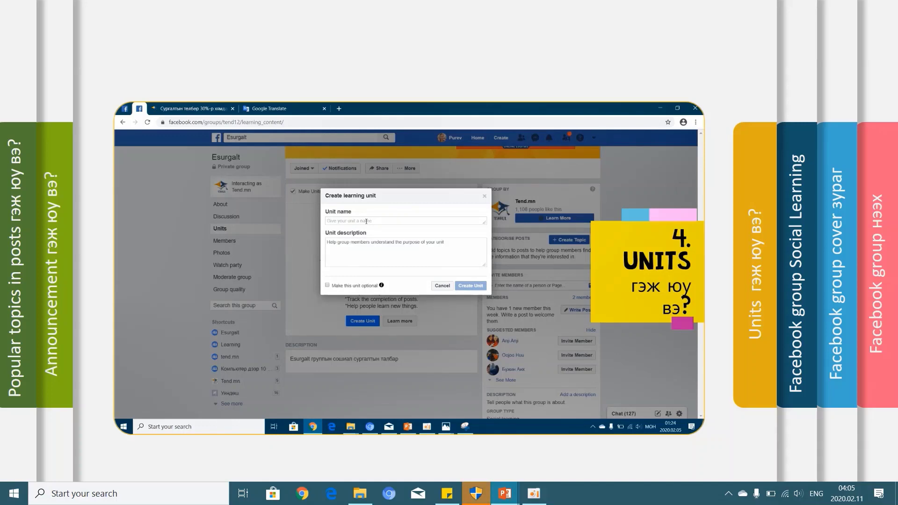
text(e)
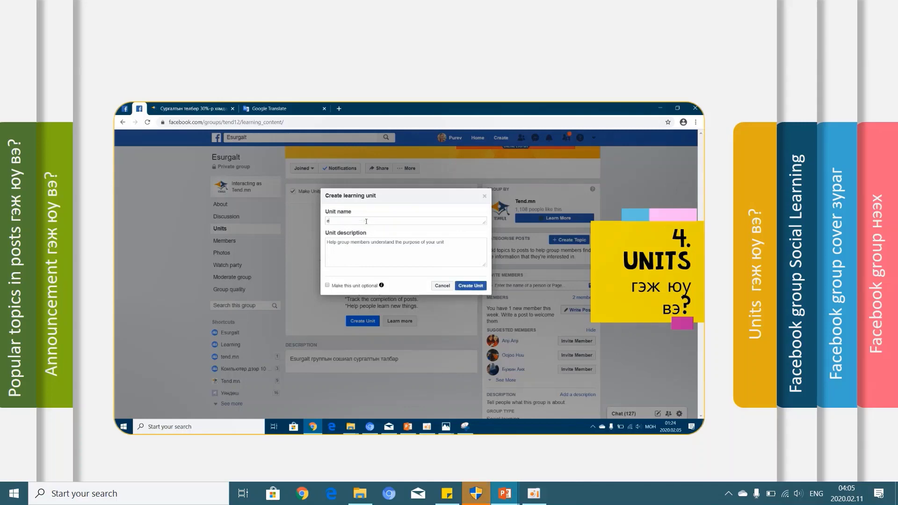
key(BackSpace)
key(alt+shift)
text(Fad)
text(ebo)
text(ok)
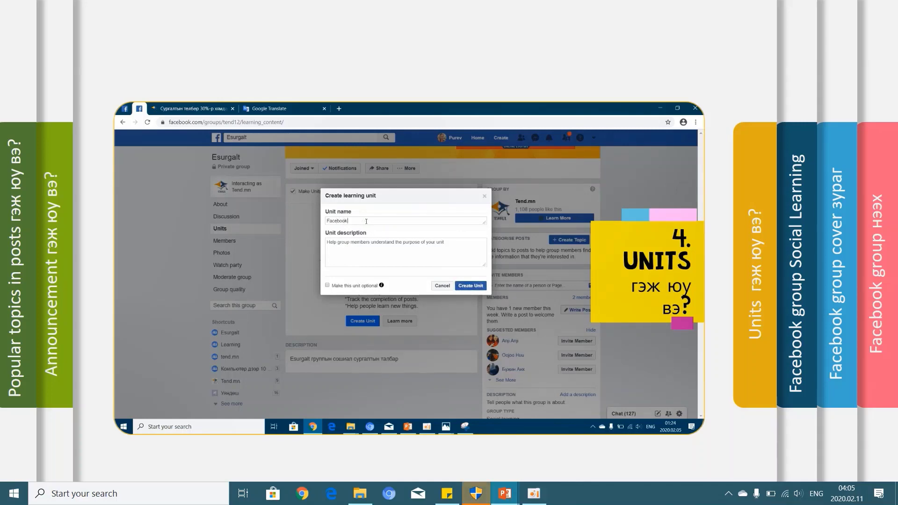
text( group)
key(alt+shift)
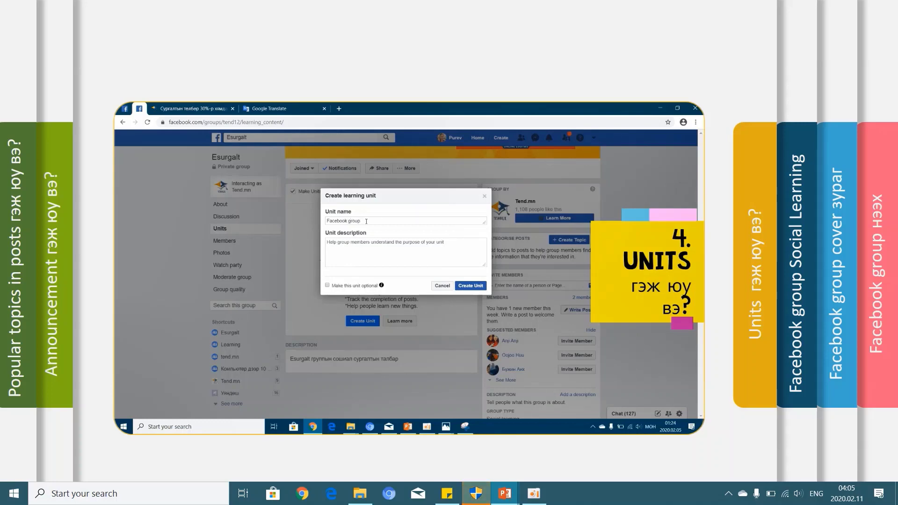
text(-ийн цахим сург)
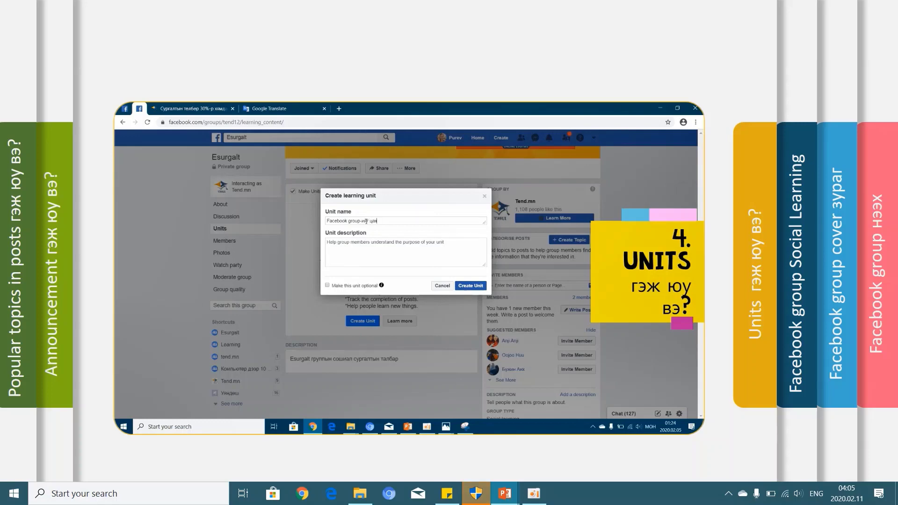
text(алтанд ашиглах нь)
- Begin the unit description with "Энэхүү цахим хичээл нь видео хичээлүүд болон шалгалтын тест"
click(368, 253)
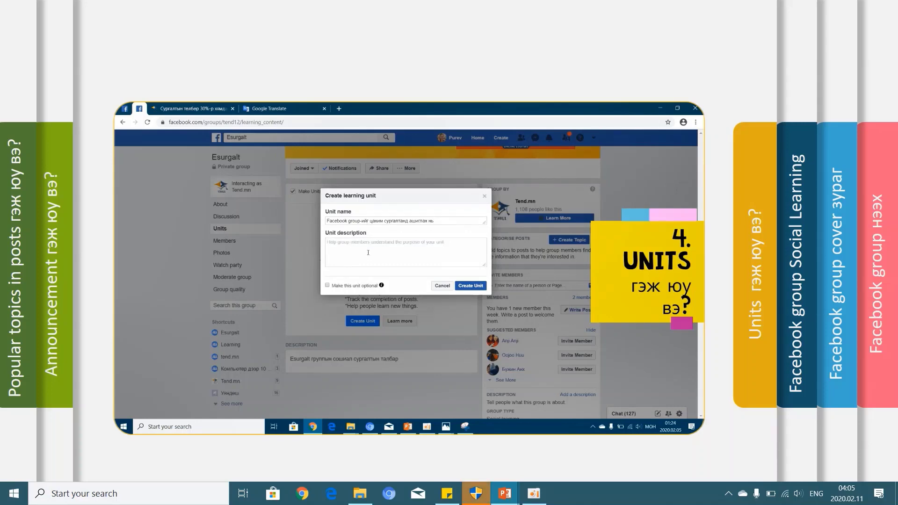
text(Энэхүү цахим хичээл)
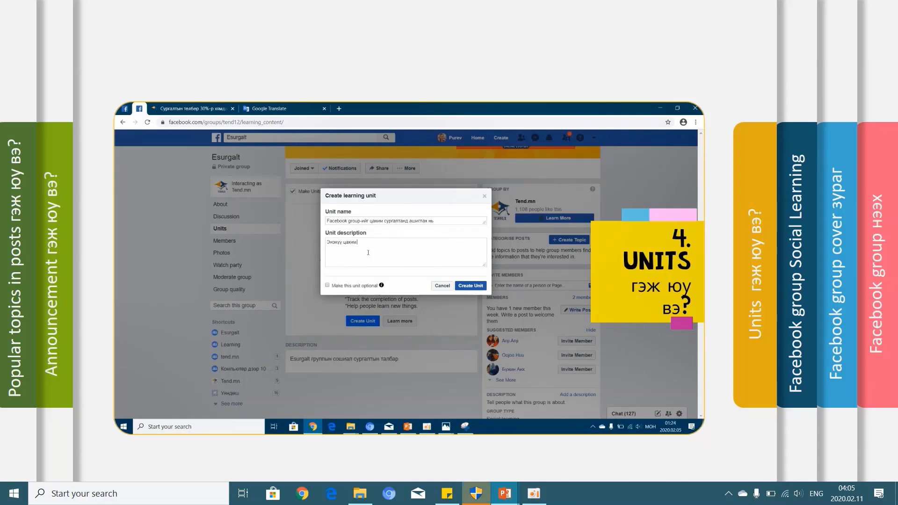
text( нь видео хичэ)
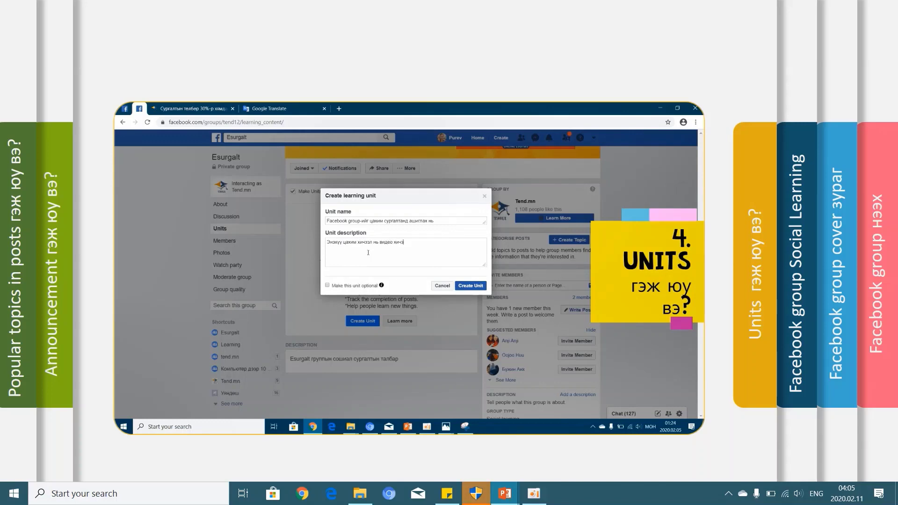
text(элүүд болон шалгалтын тест)
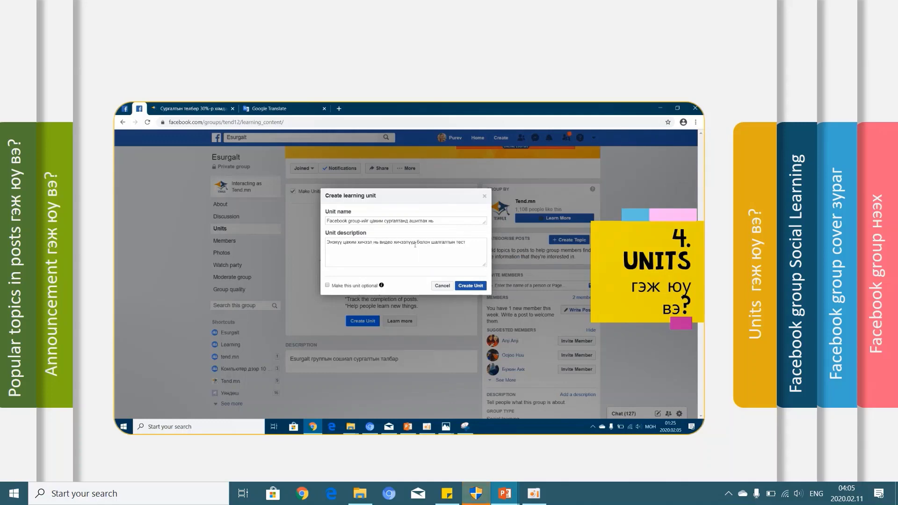
- Replace "болон" in the unit description with a comma and the words "өөрийгөө шалгах"
text(,)
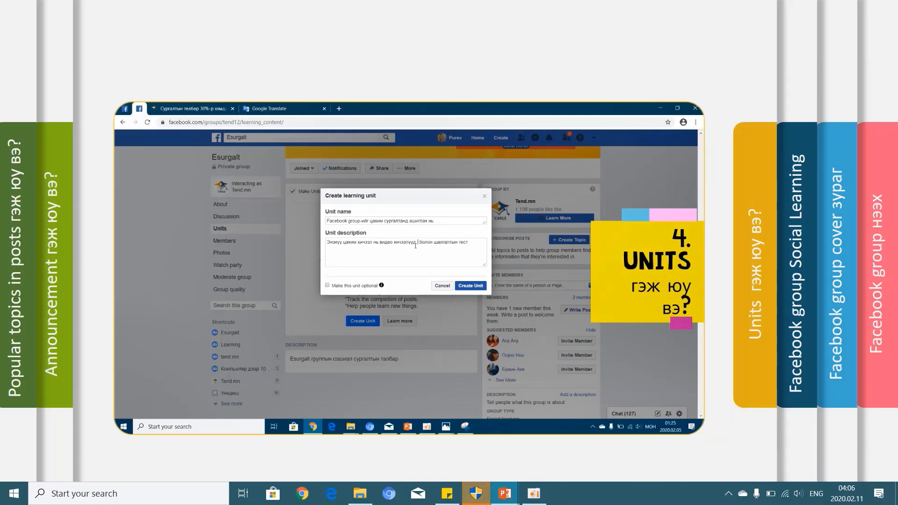
key(Delete)
key(Delete)
key(Delete)
key(Delete)
key(Delete)
key(Delete)
text(өөрийн)
key(BackSpace)
text(өө шалгах)
- Finish the unit description's sentence with ", шаардлага сургалтын нэмэлт материалуудыг агуулсан байгаа"
click(349, 262)
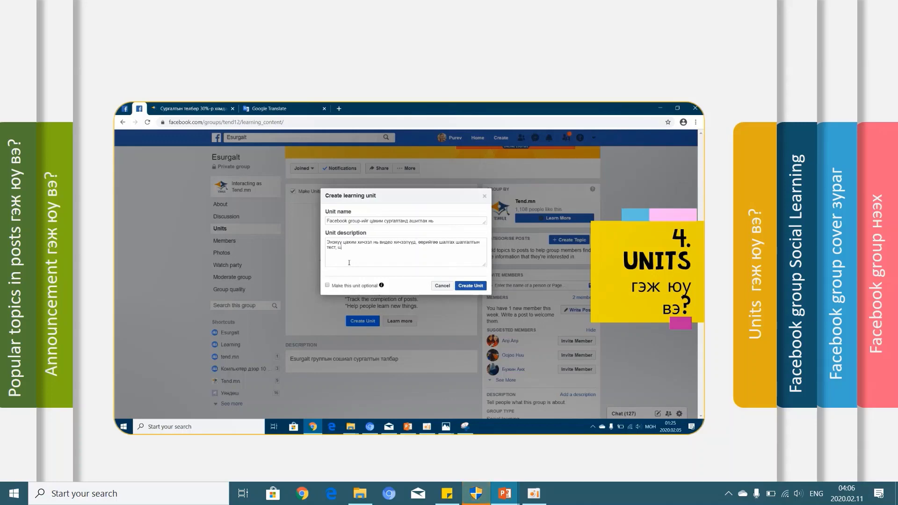
text(, шаардлага)
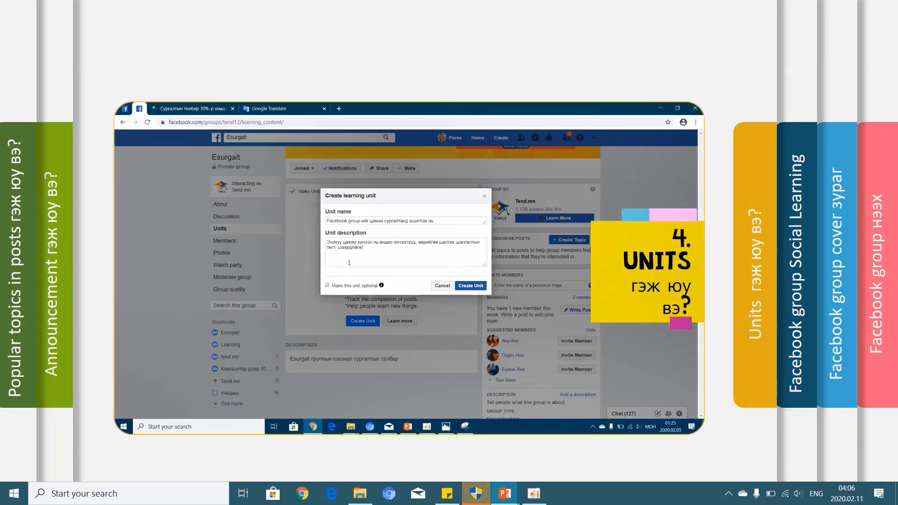
text( сургалтын нэмэлт)
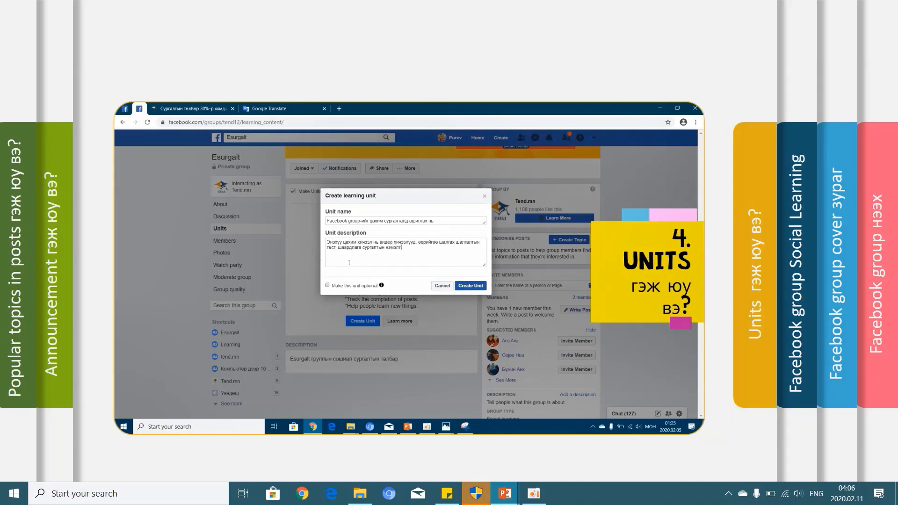
text( материалуудыг агуулсан байгаа)
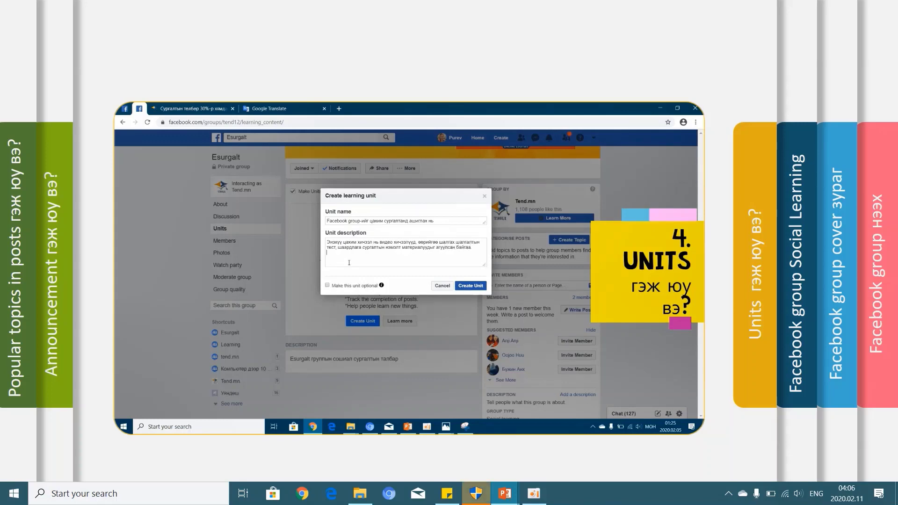
- Add the heading "Сургалтын агуулга" to the unit description, followed by list item "1. Удирдтгал хичээл"
key(Return)
text(Сургалтын агуулг)
key(alt+shift)
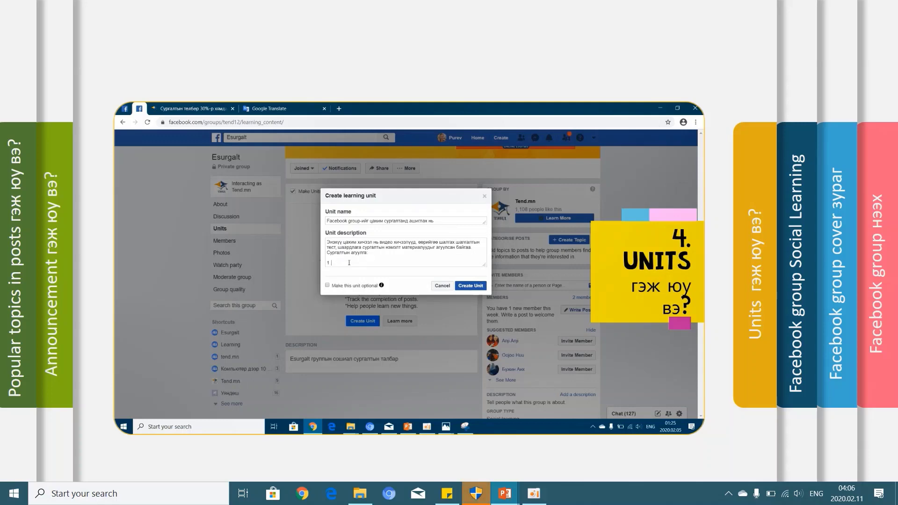
key(BackSpace)
key(BackSpace)
key(BackSpace)
key(alt+shift)
text(Удирд)
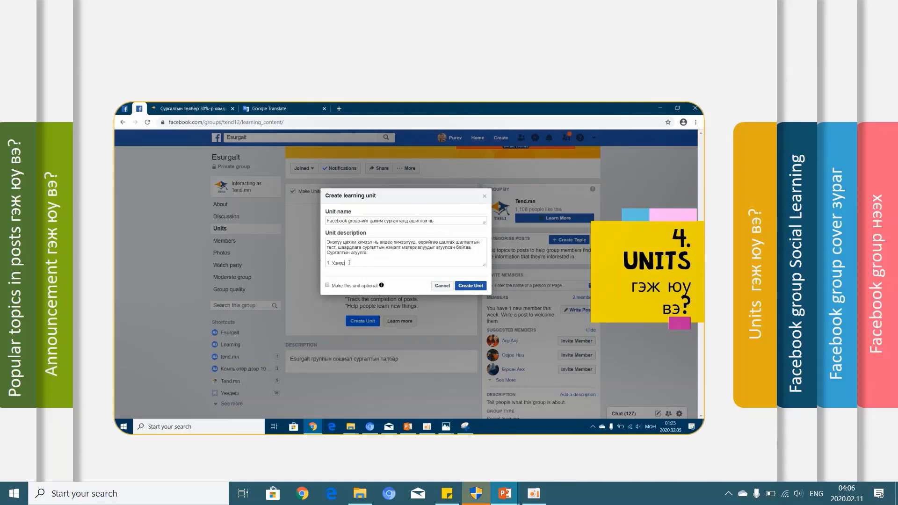
text(гал хичээл)
key(Return)
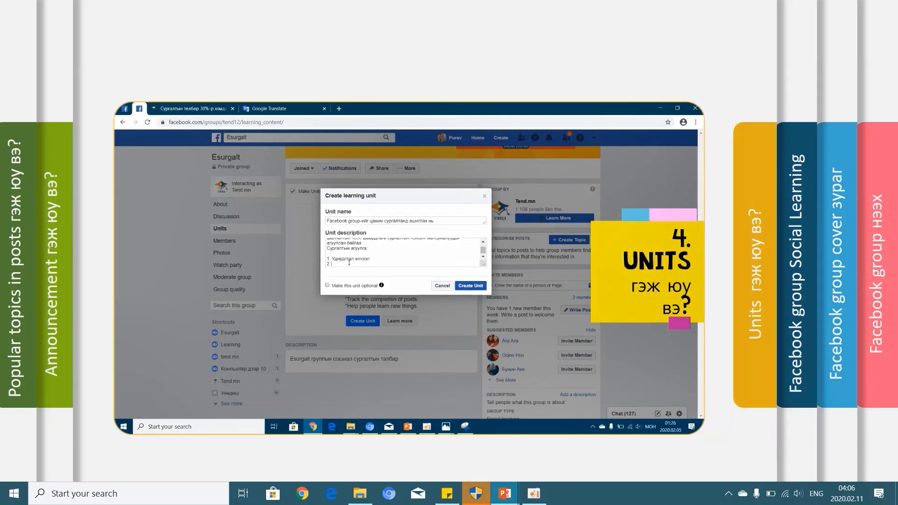
- Add the second content item "2. Facebook group нээх" to the unit description
text(2)
key(alt+shift)
text(Facebook group)
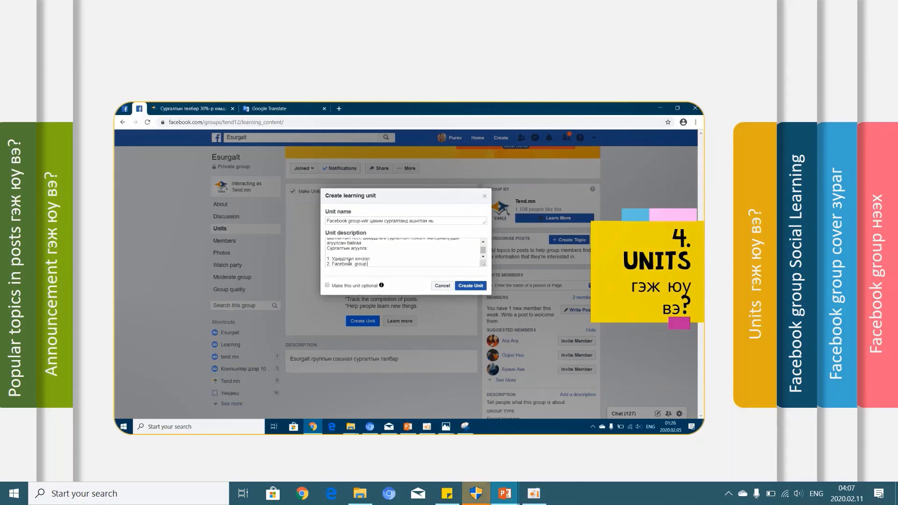
key(alt+shift)
text(нээх)
key(Return)
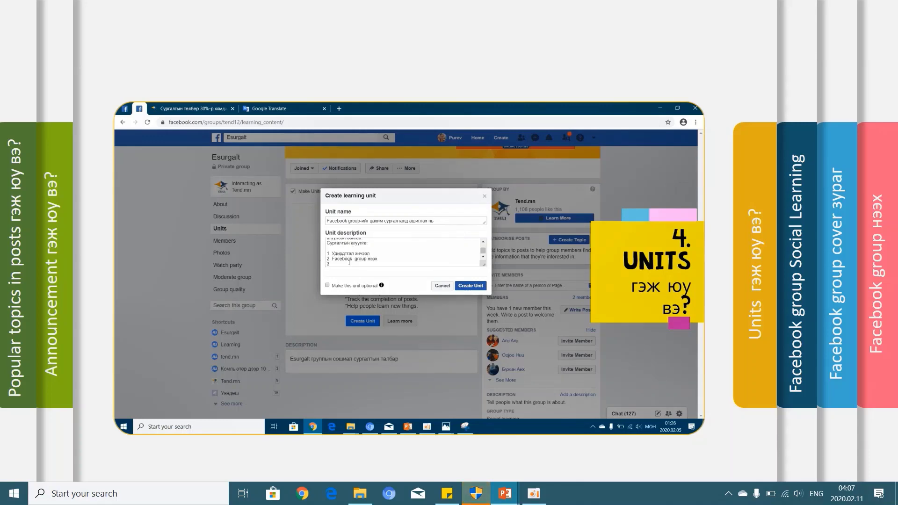
- Add the third content item "3. Facebook cover зургийг зөв бэлтгэх" to the unit description
text(3)
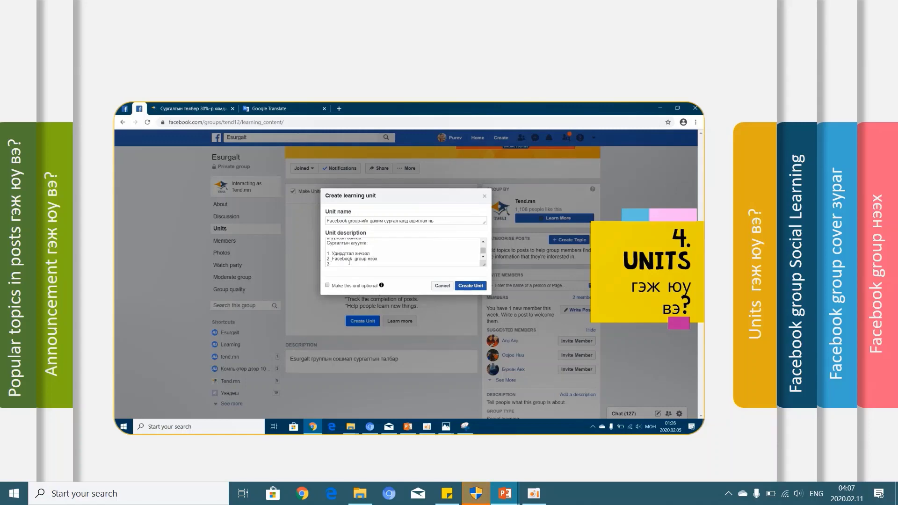
key(alt+shift)
text(. Facebook cover)
key(alt+shift)
text(зургийг зөө)
text( бэлтгэх)
key(Return)
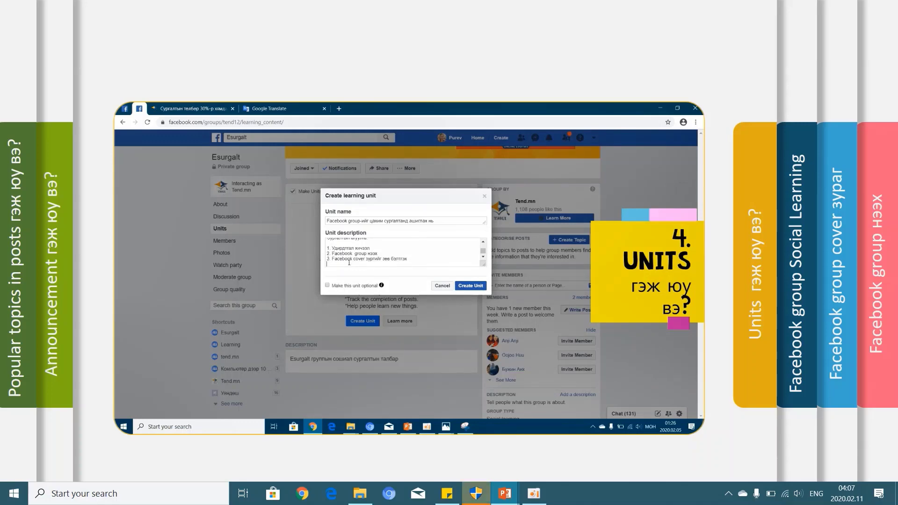
- Add the fourth content item "4. social learning сонгох" to the unit description
key(alt+shift)
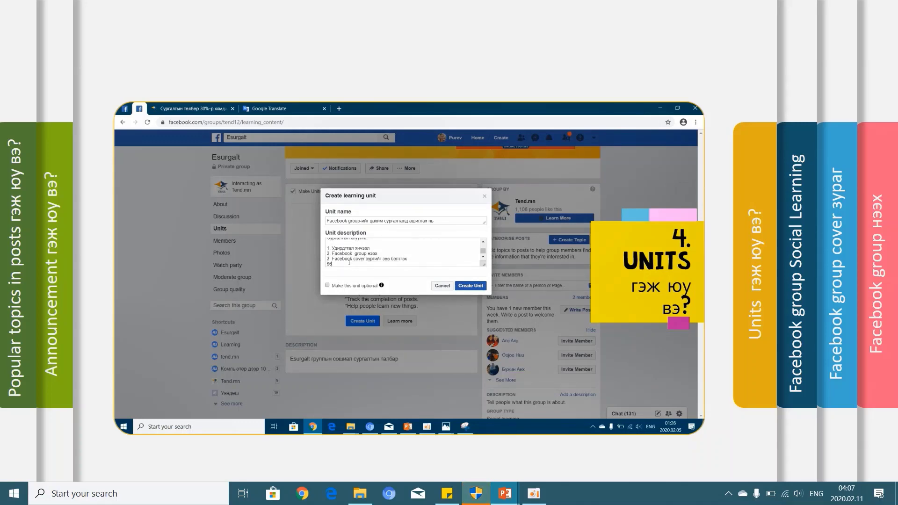
key(BackSpace)
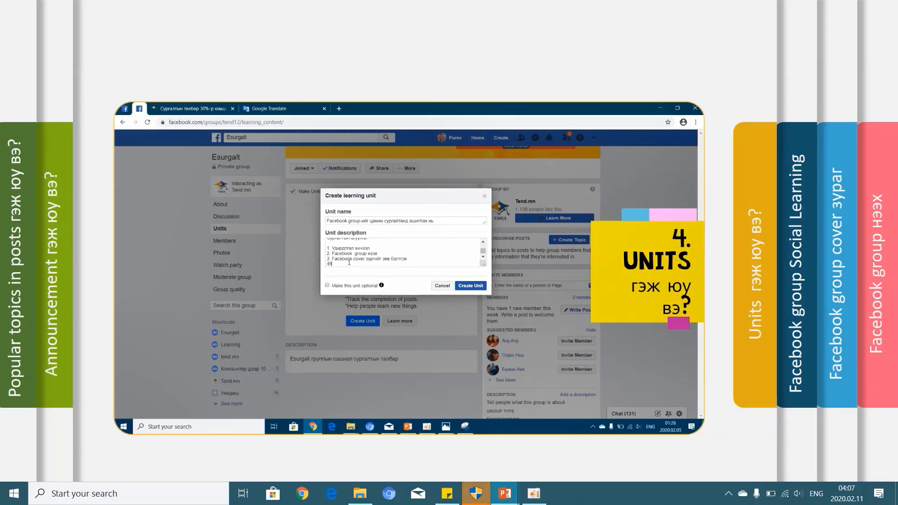
key(alt+shift)
text(ы)
key(BackSpace)
key(BackSpace)
key(alt+shift)
text(soc)
text(ial learn)
key(alt+shift)
key(BackSpace)
text(сонгох)
key(Return)
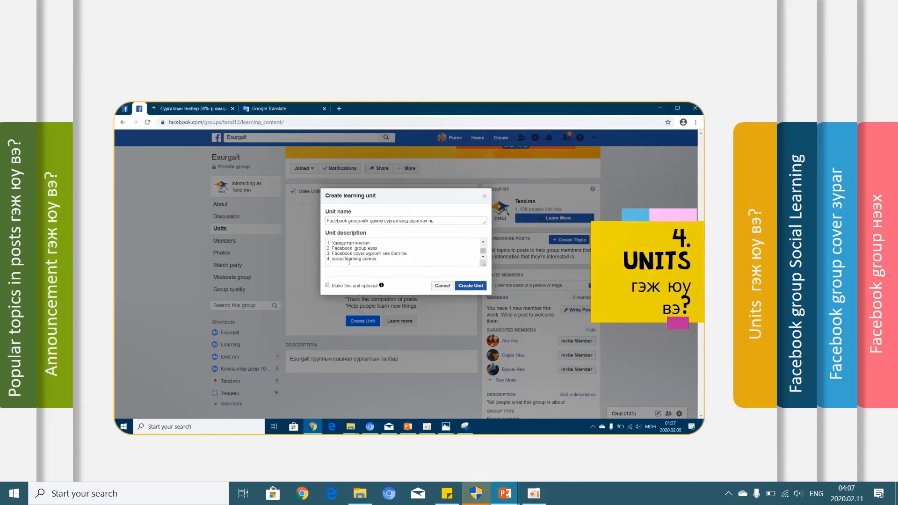
- Create the learning unit and expand its full description on the unit page
click(477, 288)
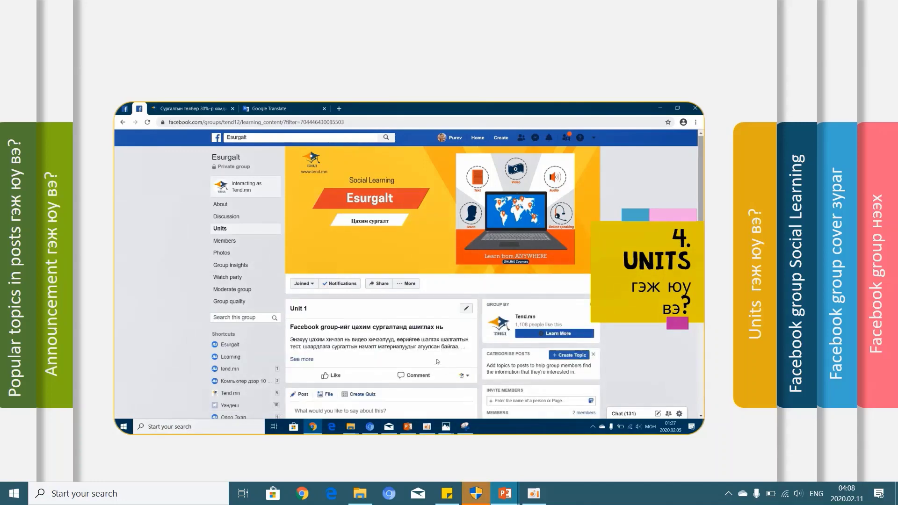
scroll(436, 359, down, 2)
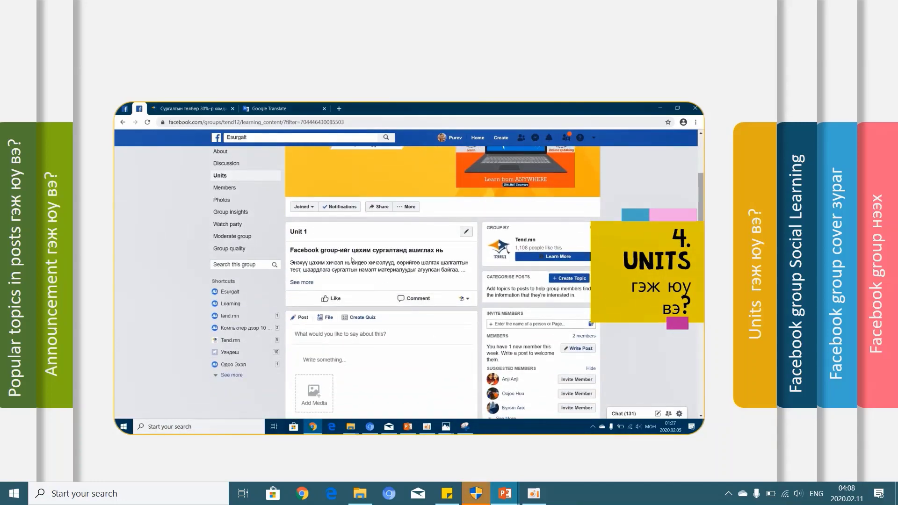
click(302, 282)
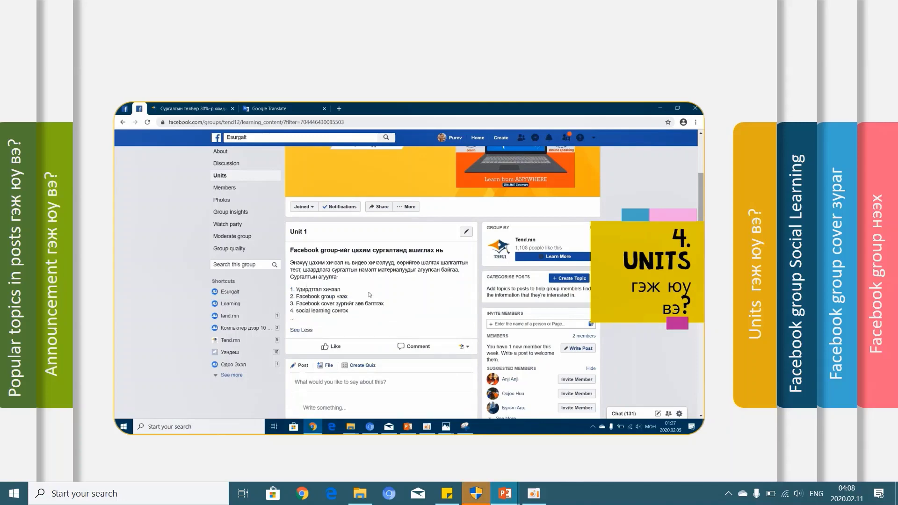
scroll(385, 301, down, 3)
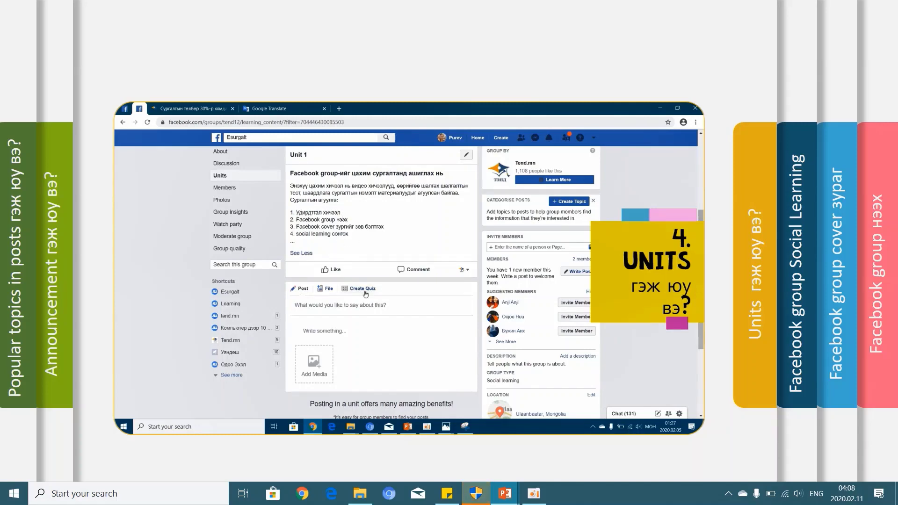
scroll(412, 322, down, 1)
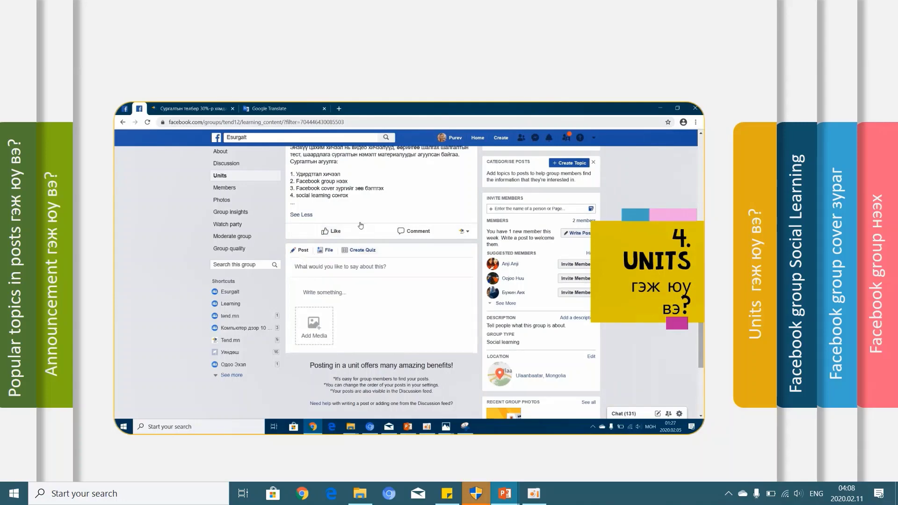
- Copy "1. Удирдтгал хичээл" from the unit description and paste it as the title of a new post in Unit 1
drag(340, 174, 290, 174)
right_click(307, 173)
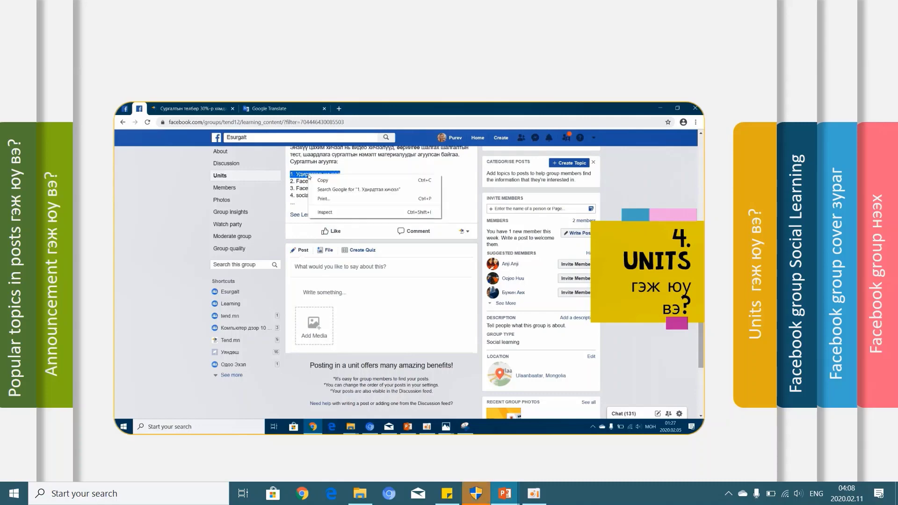
click(328, 181)
click(312, 267)
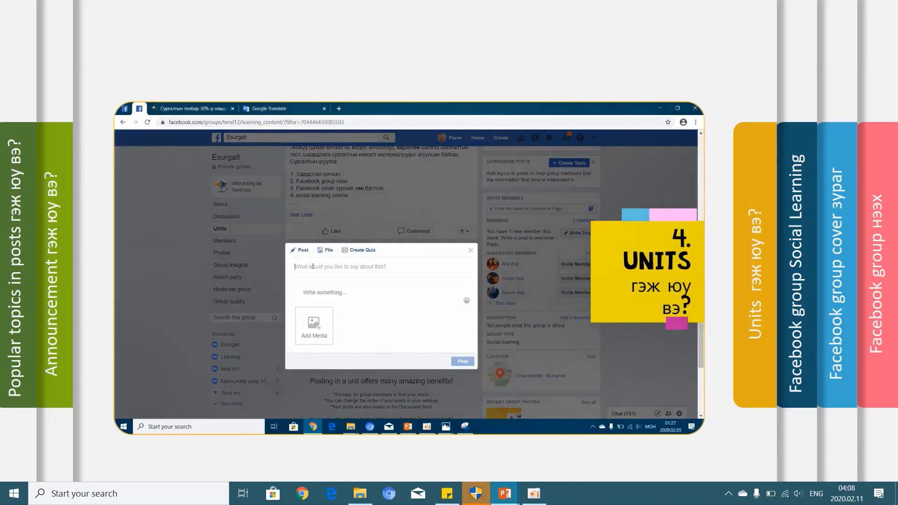
right_click(313, 267)
click(337, 324)
click(337, 291)
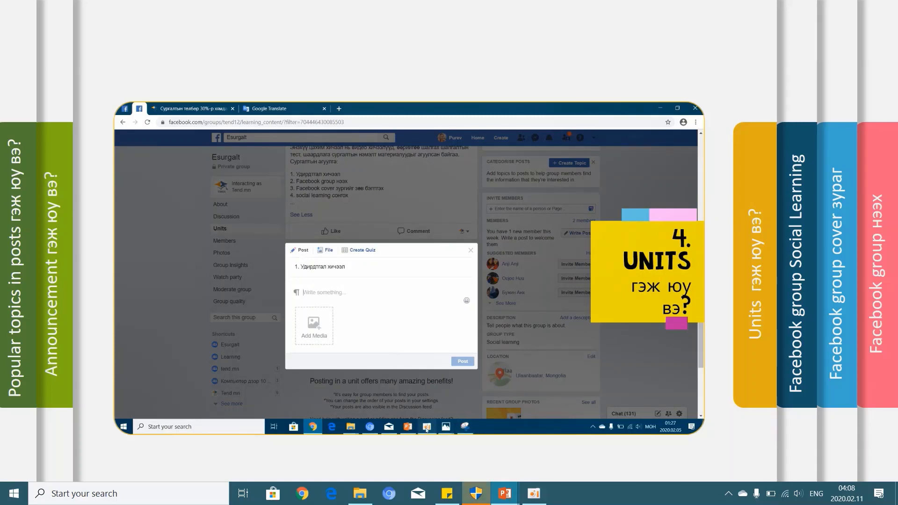
- Switch to PowerPoint and open slide 2, "Бидний Facebook хэрэглээ"
click(407, 426)
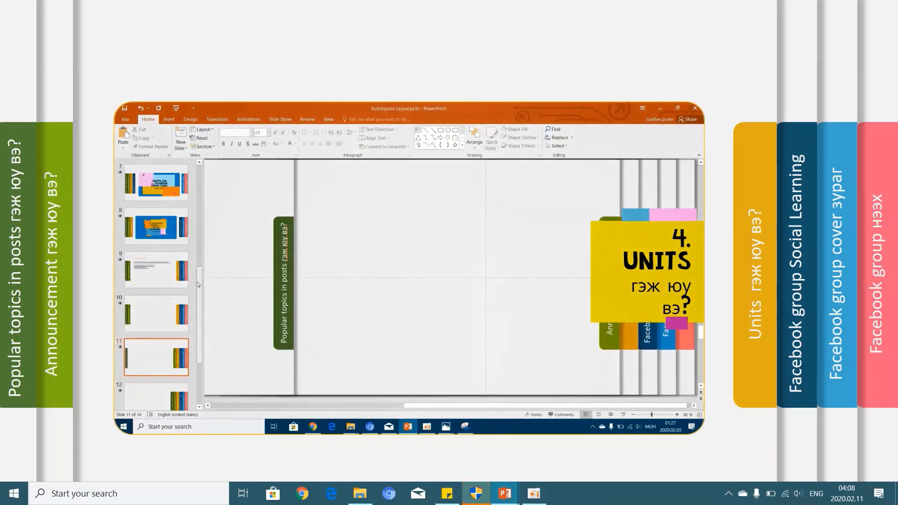
scroll(198, 282, up, 6)
click(173, 225)
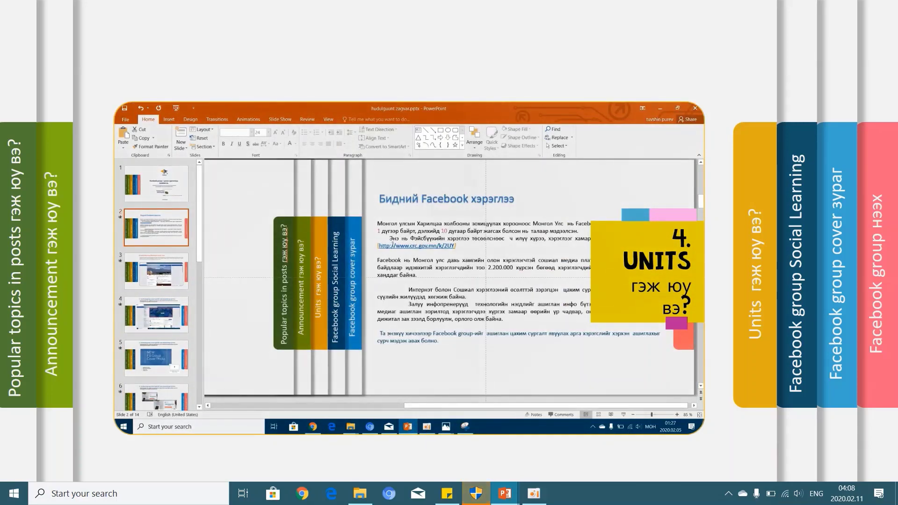
- Try to copy the slide's body text into the post's body in the browser, and delete the wrongly pasted text
drag(379, 199, 470, 199)
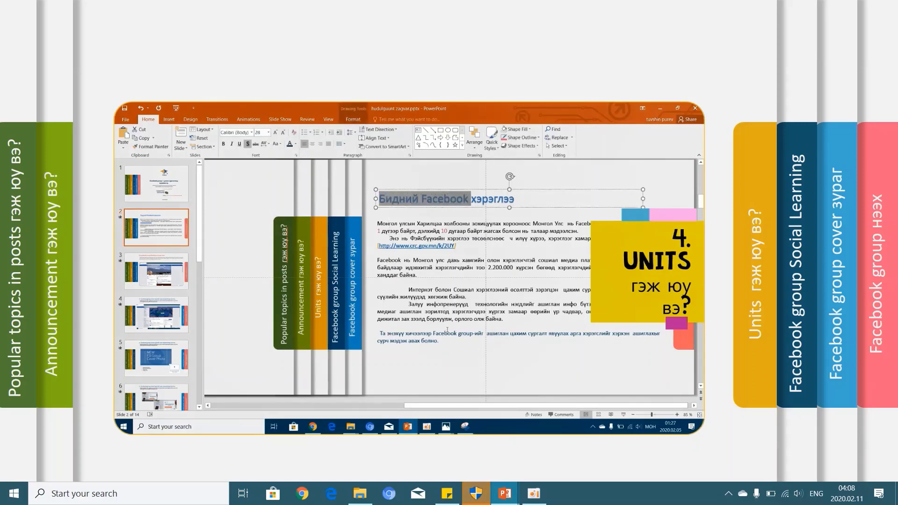
drag(440, 341, 381, 220)
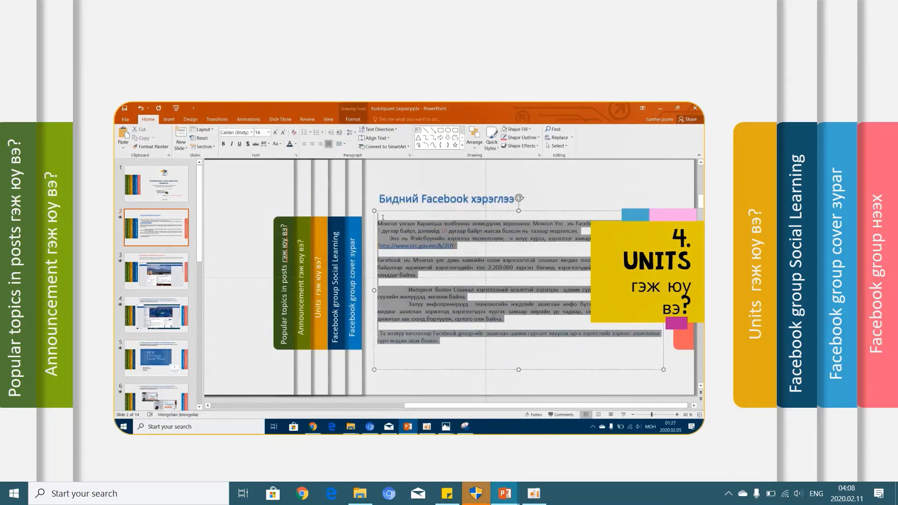
right_click(403, 231)
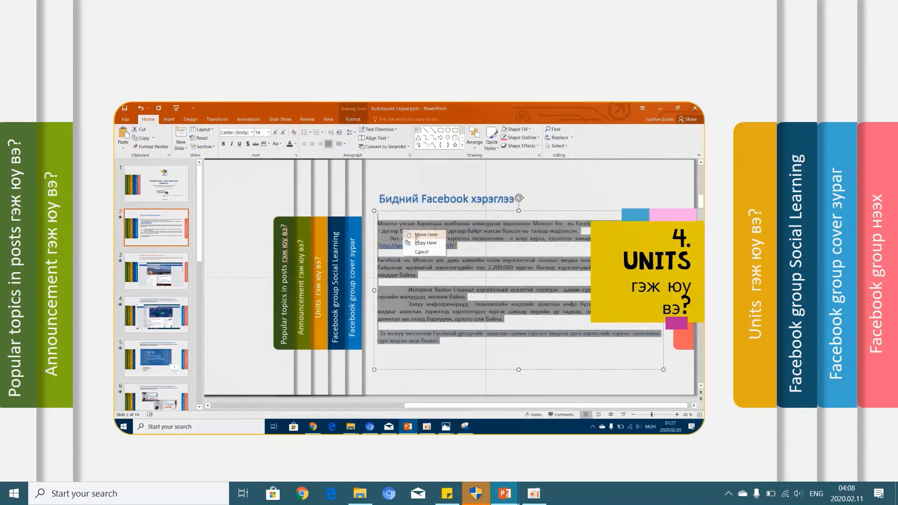
click(422, 252)
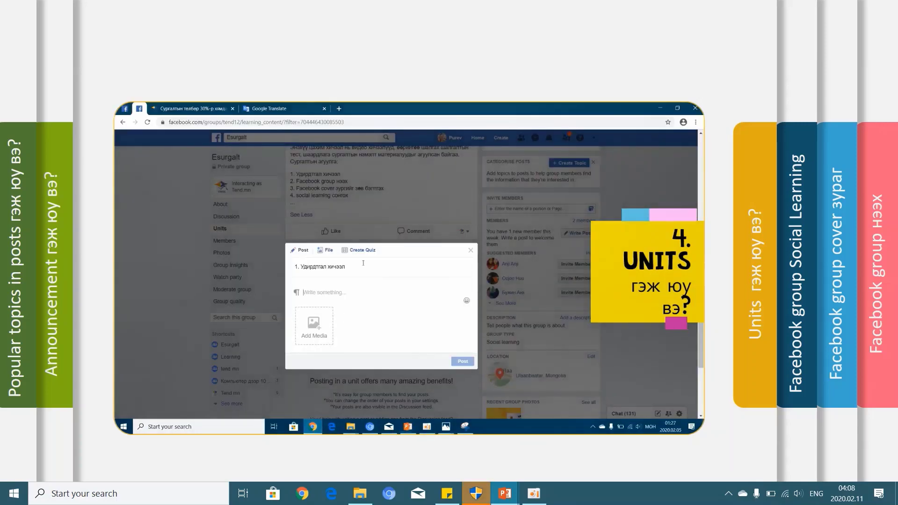
right_click(318, 292)
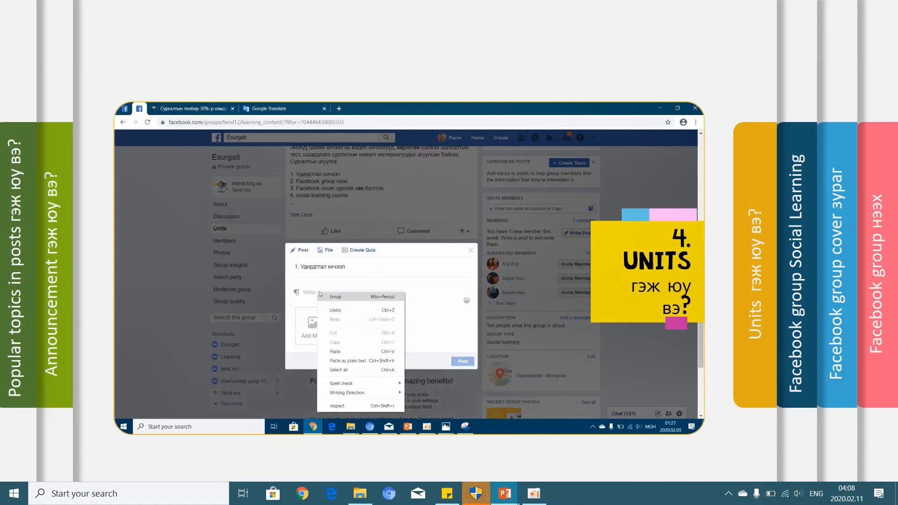
click(337, 352)
drag(356, 294, 303, 292)
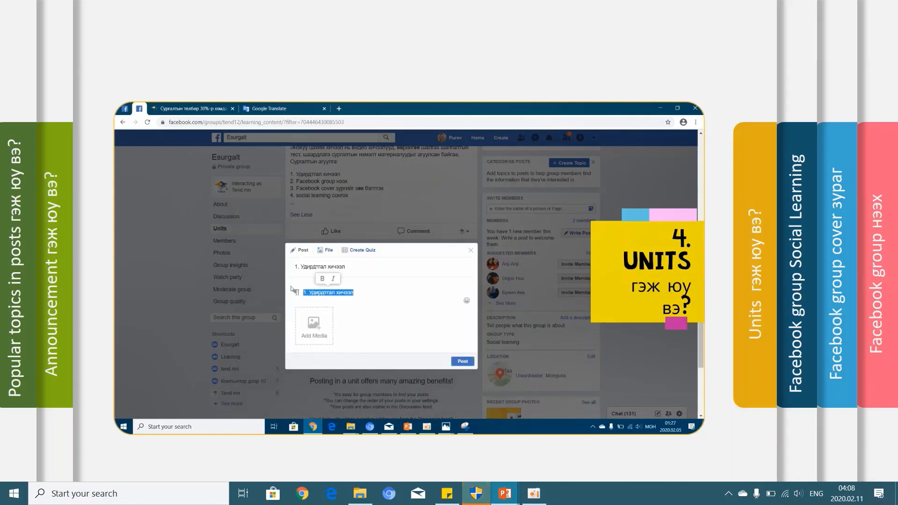
key(BackSpace)
- Copy all the body text of PowerPoint slide 2 and paste it into the body of the Facebook post
click(407, 426)
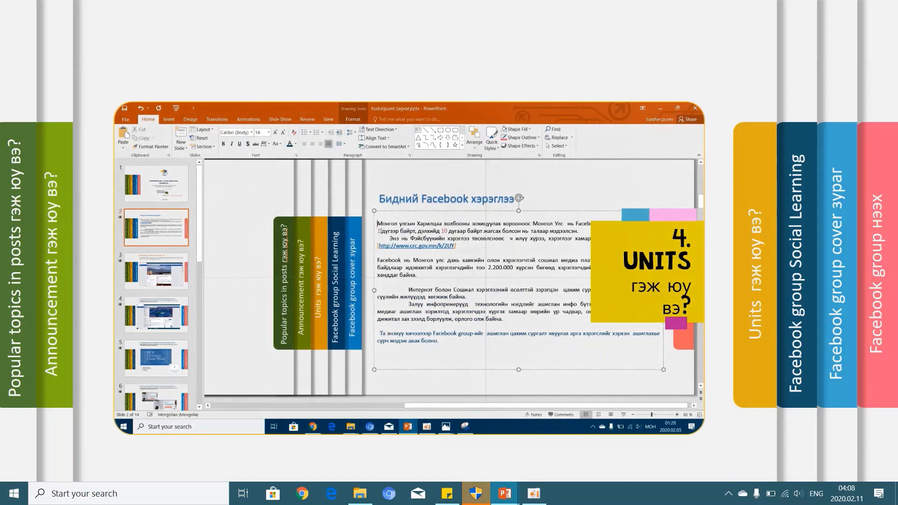
key(ctrl+a)
right_click(423, 264)
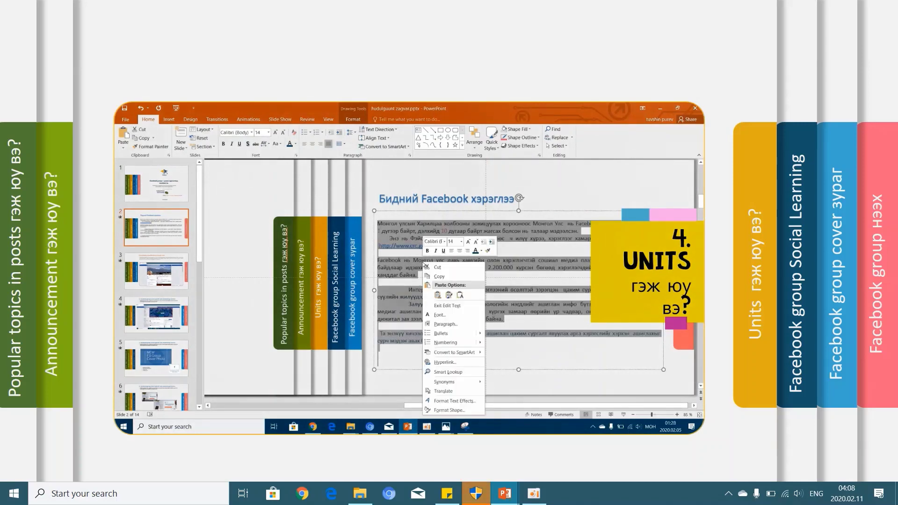
click(435, 276)
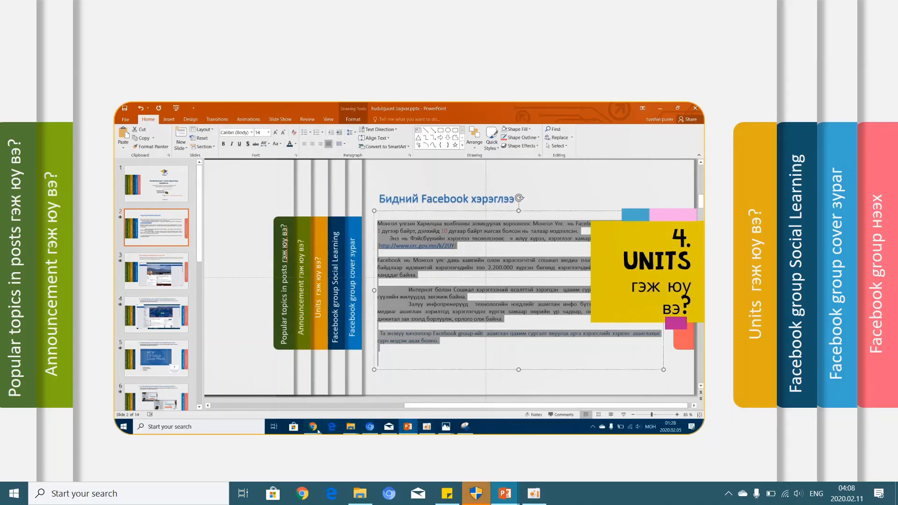
click(317, 428)
right_click(322, 296)
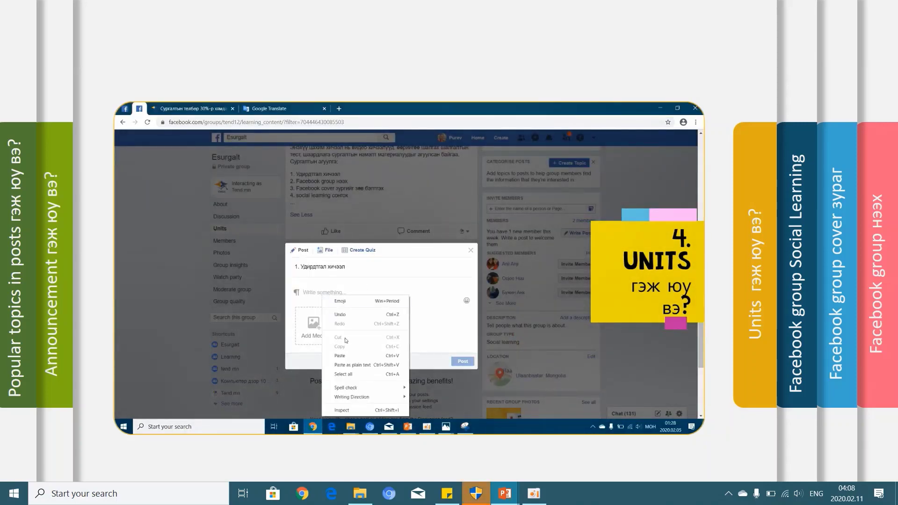
click(340, 355)
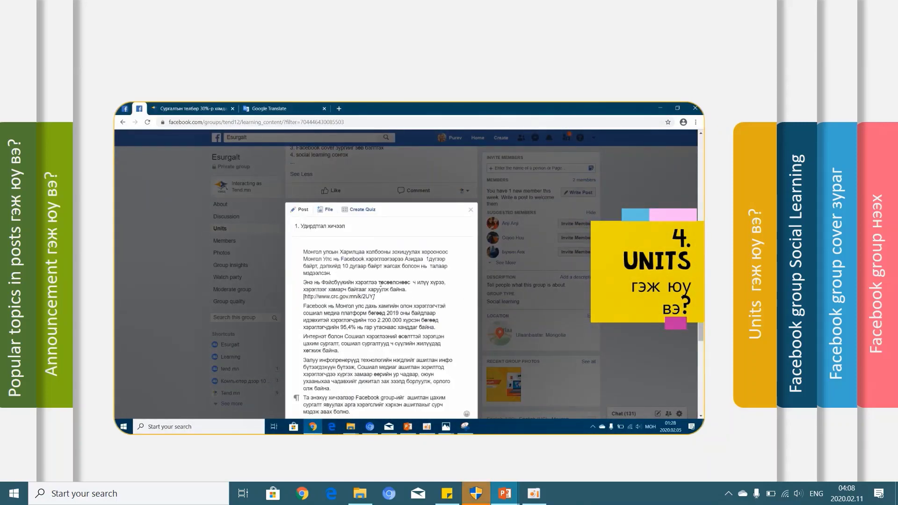
- Insert blank lines in the post after the web link, after the paragraph starting "Интернет болон Сошиал", and after the last paragraph
click(385, 220)
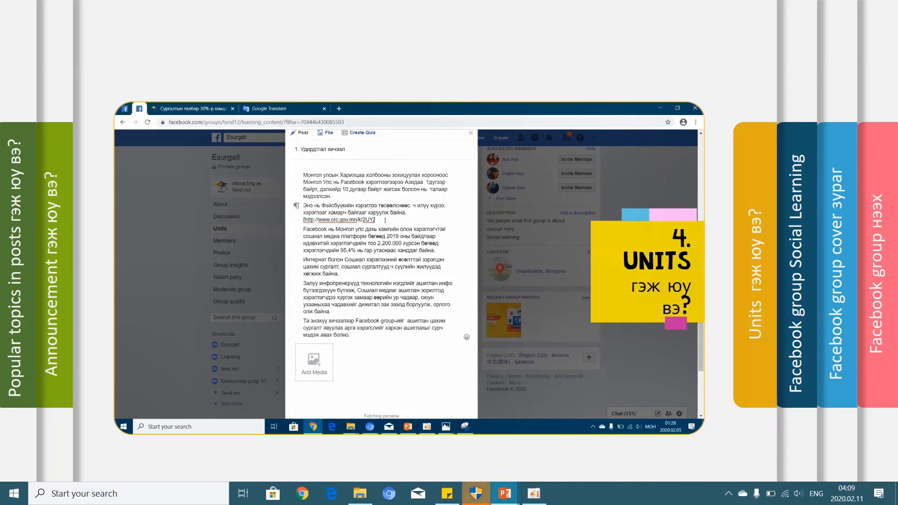
key(Return)
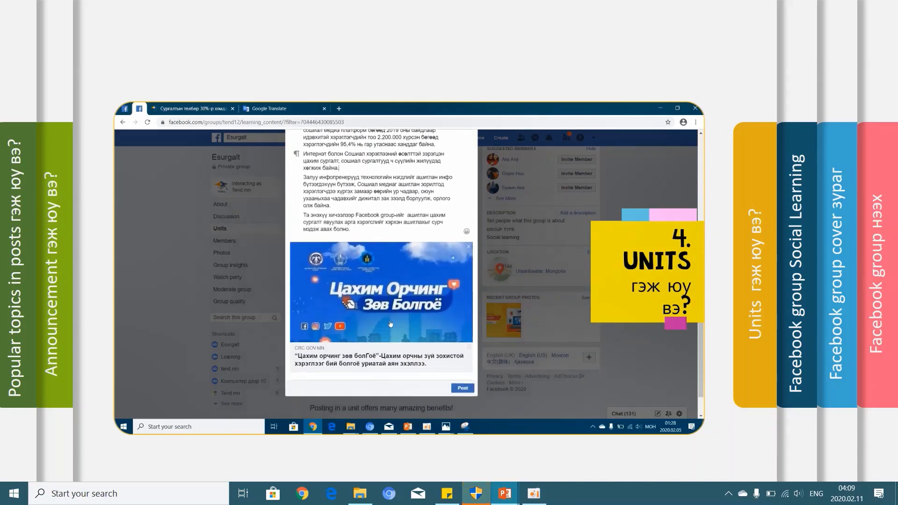
scroll(354, 196, down, 1)
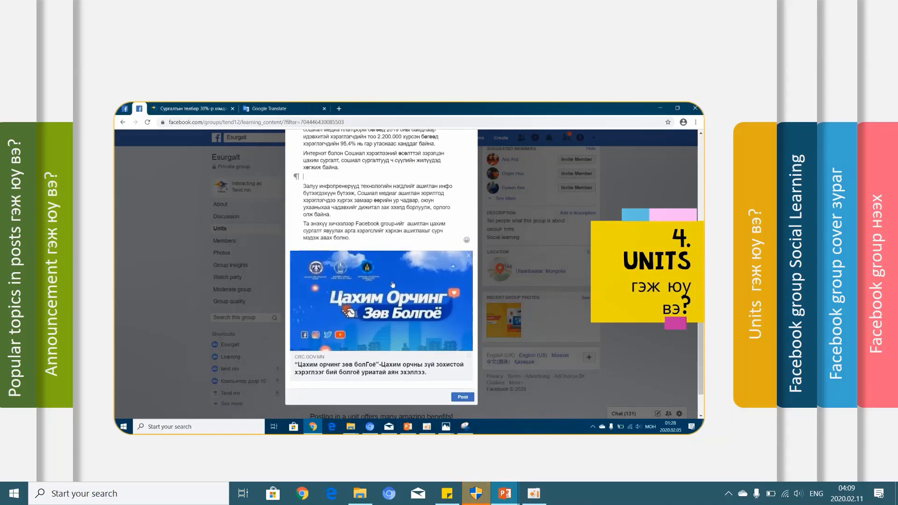
click(358, 199)
key(Return)
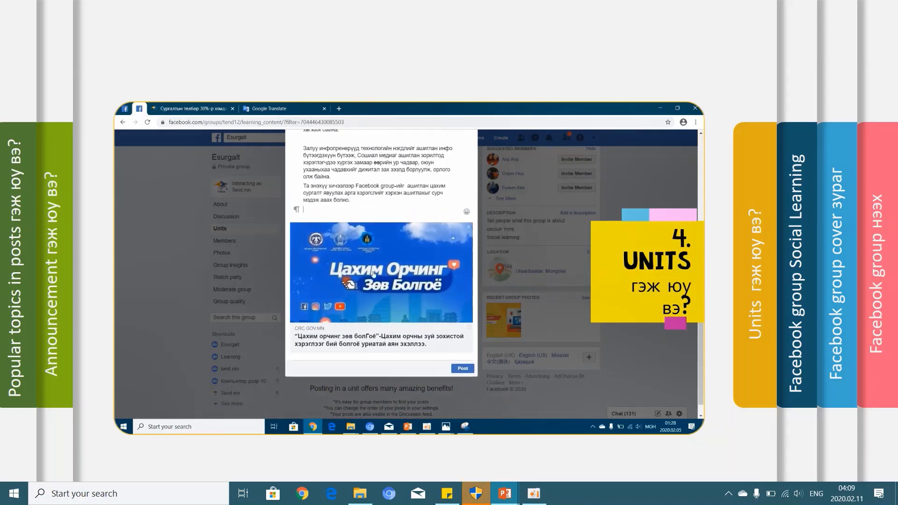
scroll(377, 193, up, 4)
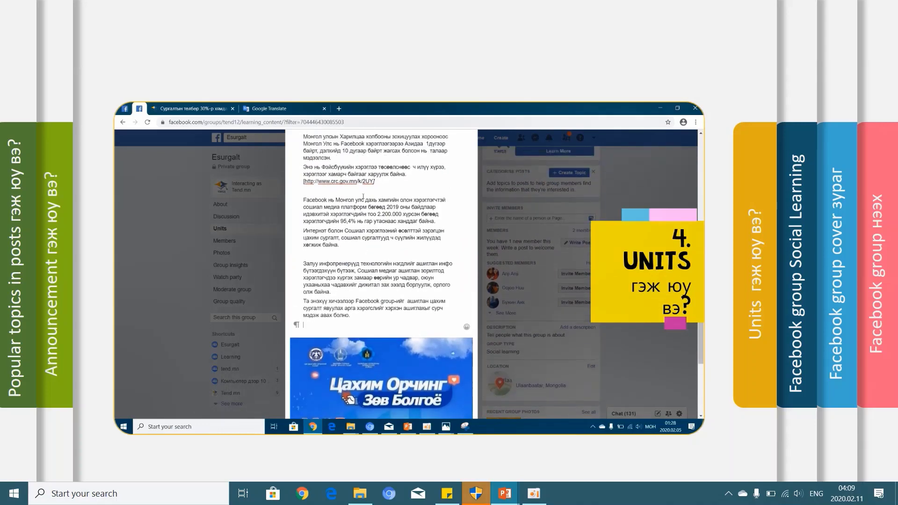
scroll(376, 193, up, 3)
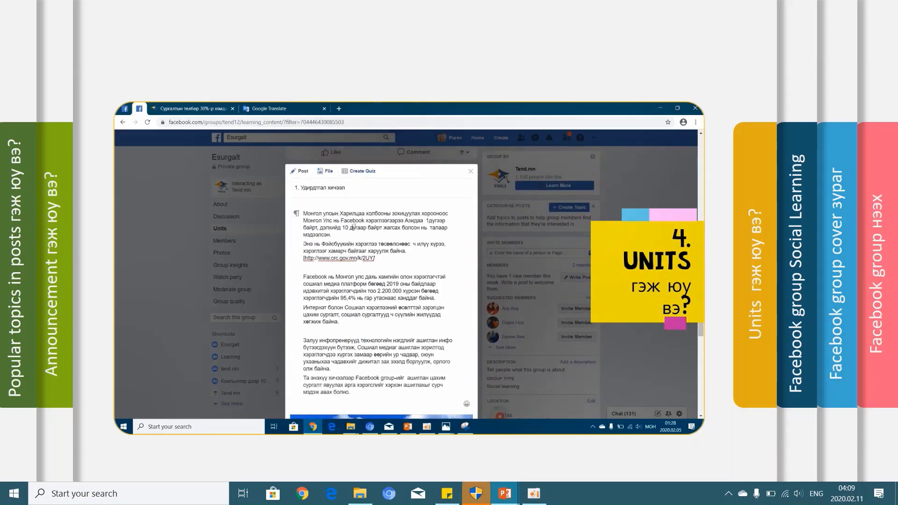
- Publish the lesson post "1. Удирдтгал хичээл" with its link preview in Unit 1
click(376, 258)
drag(376, 258, 302, 259)
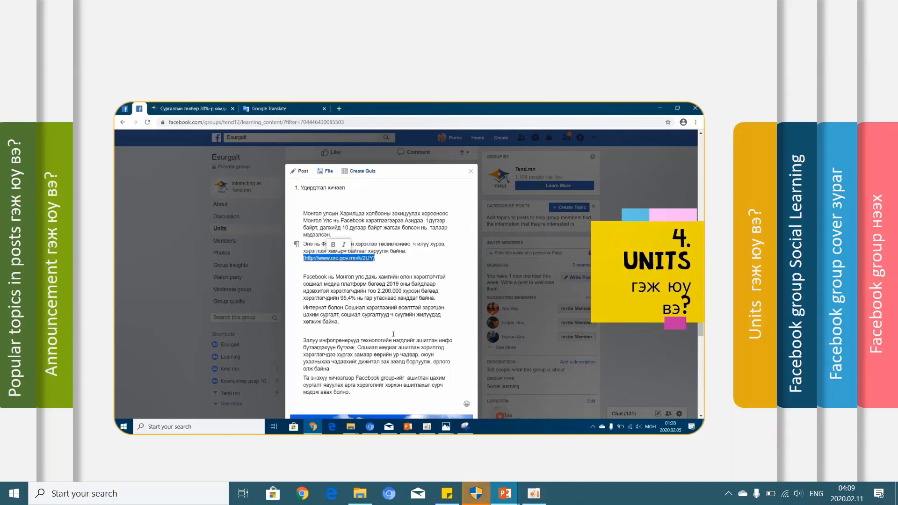
scroll(399, 345, down, 4)
scroll(399, 345, down, 3)
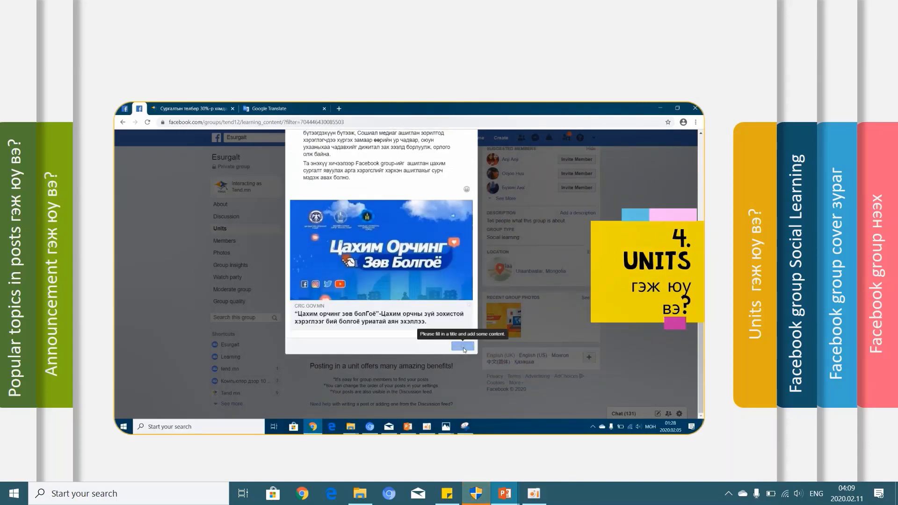
click(464, 348)
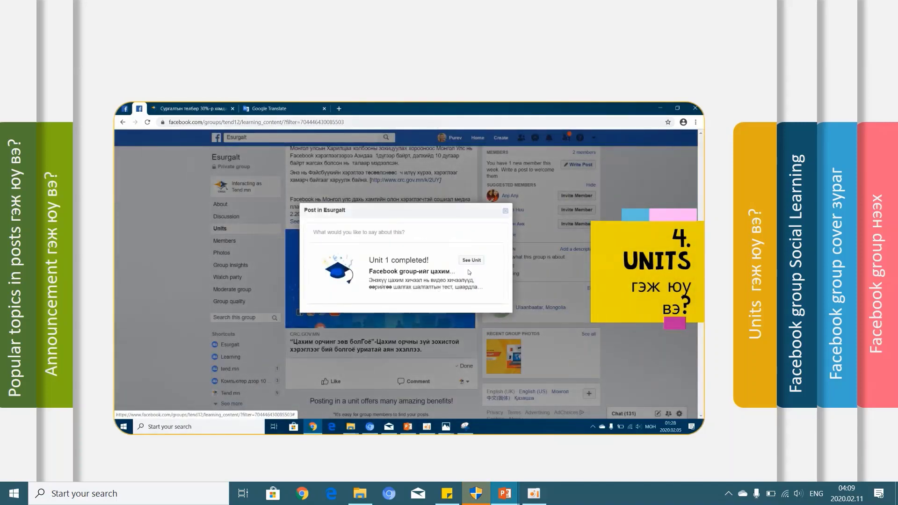
- Go from the unit completion dialog to the unit and review the published lesson post
click(471, 260)
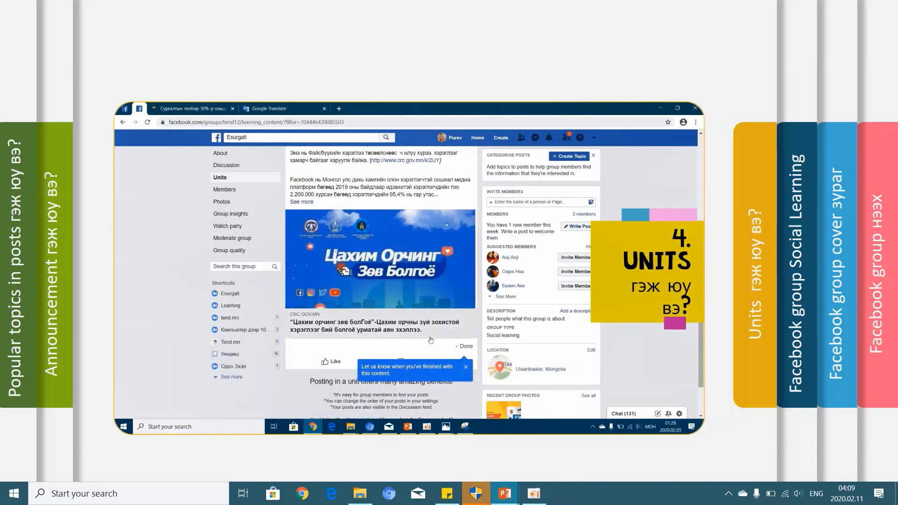
scroll(438, 293, up, 2)
scroll(439, 293, up, 2)
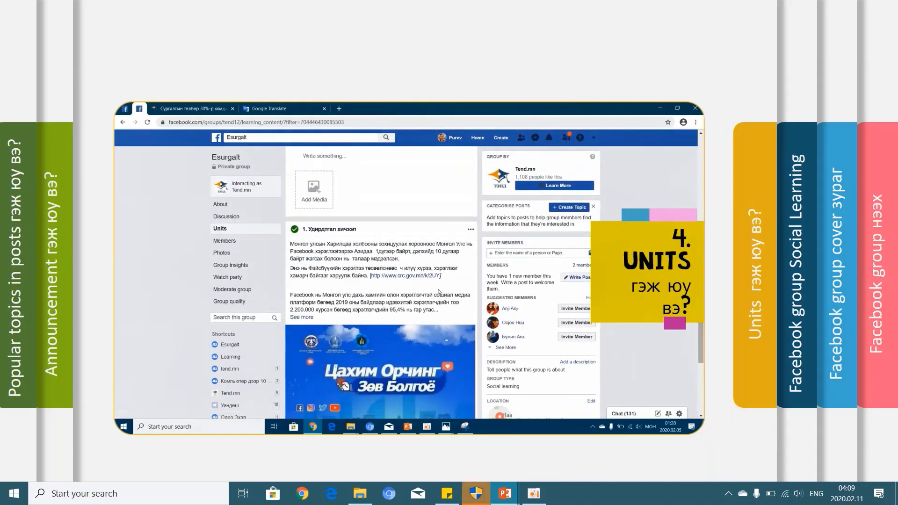
- Dismiss the completion tip on the "1. Удирдтгал хичээл" post and look over the unit
scroll(457, 272, down, 4)
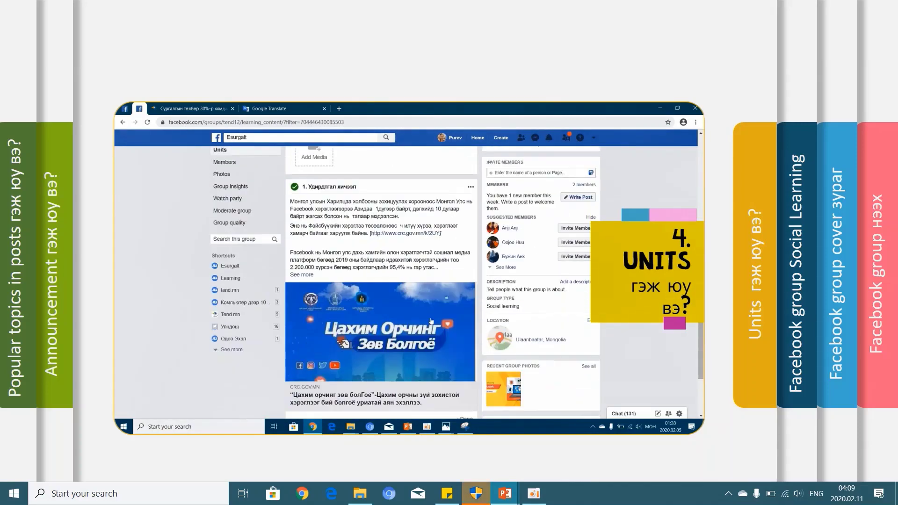
click(331, 346)
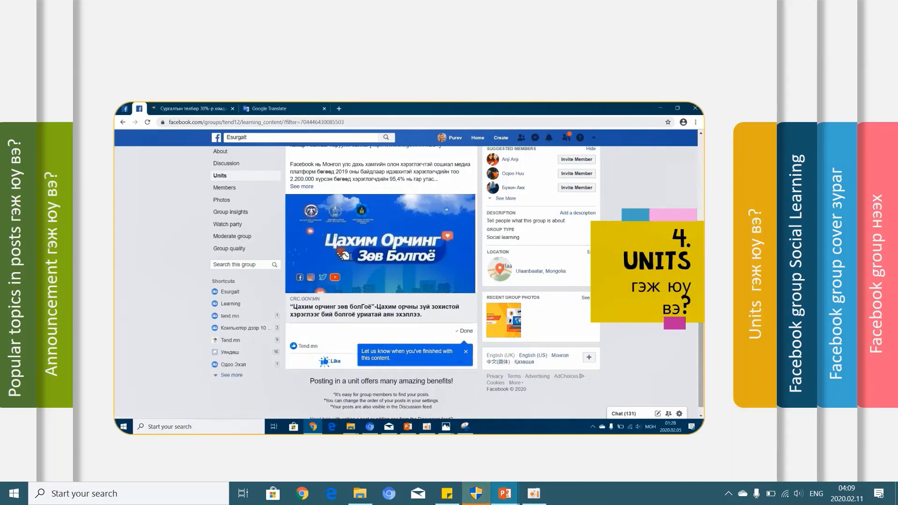
click(466, 354)
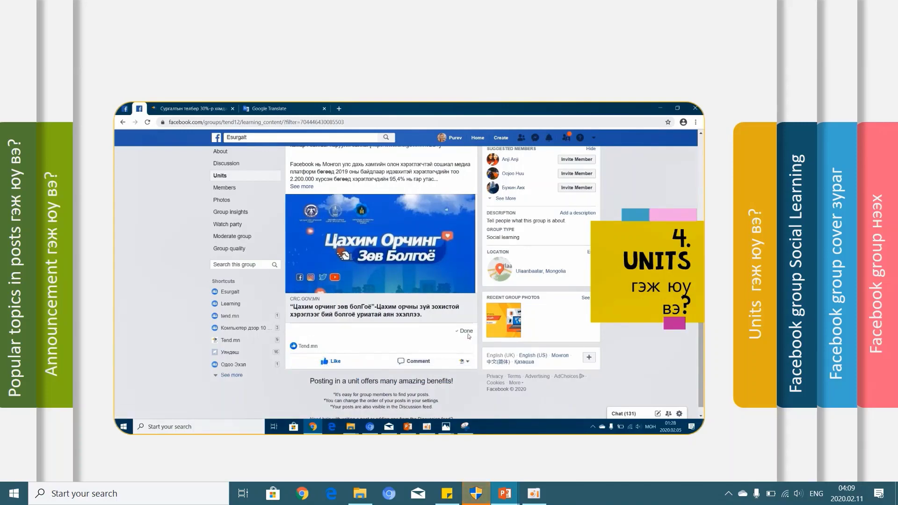
scroll(441, 385, down, 1)
scroll(440, 356, up, 8)
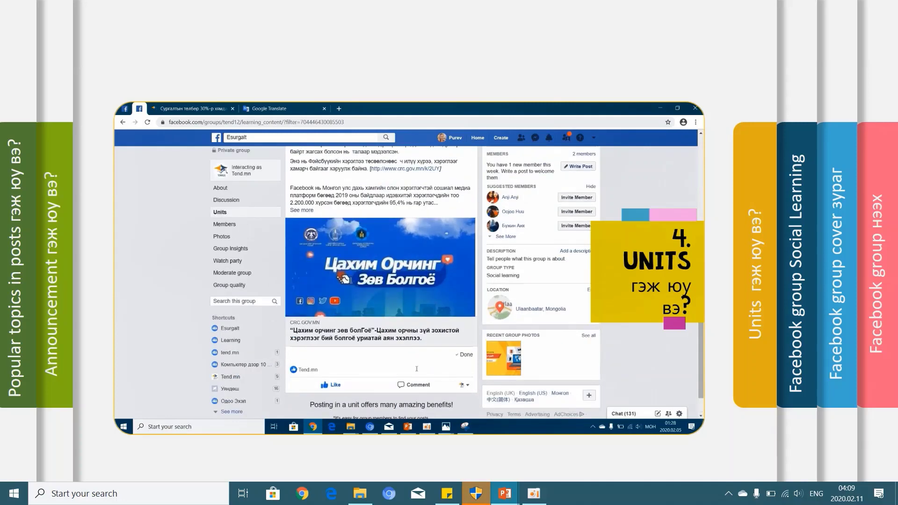
scroll(440, 317, up, 2)
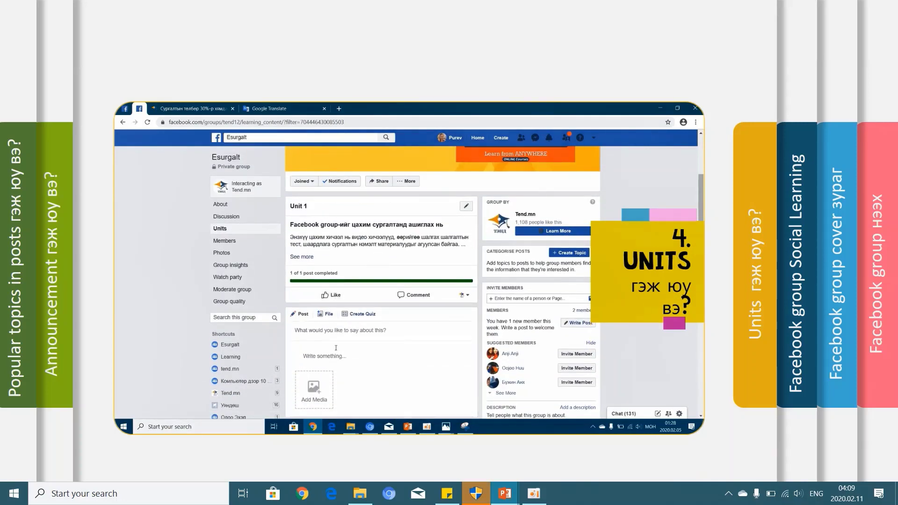
click(327, 330)
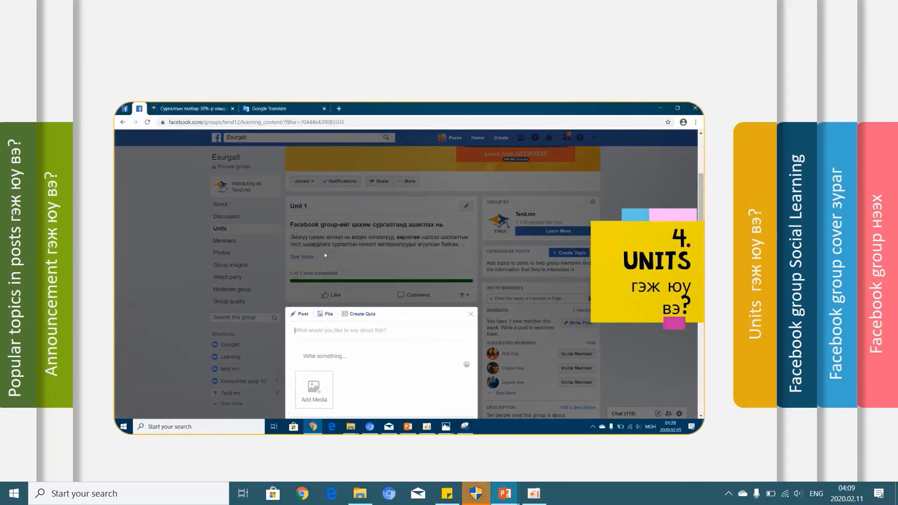
click(307, 257)
scroll(307, 257, down, 4)
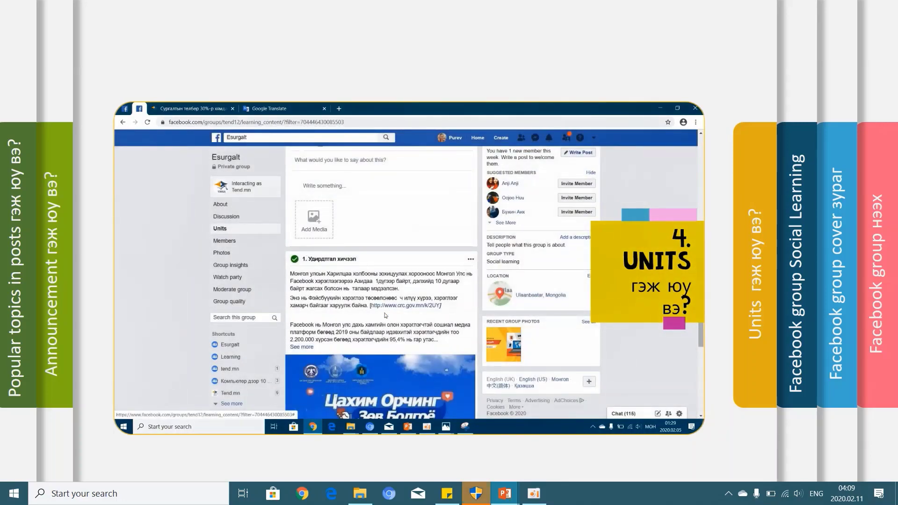
scroll(388, 315, up, 3)
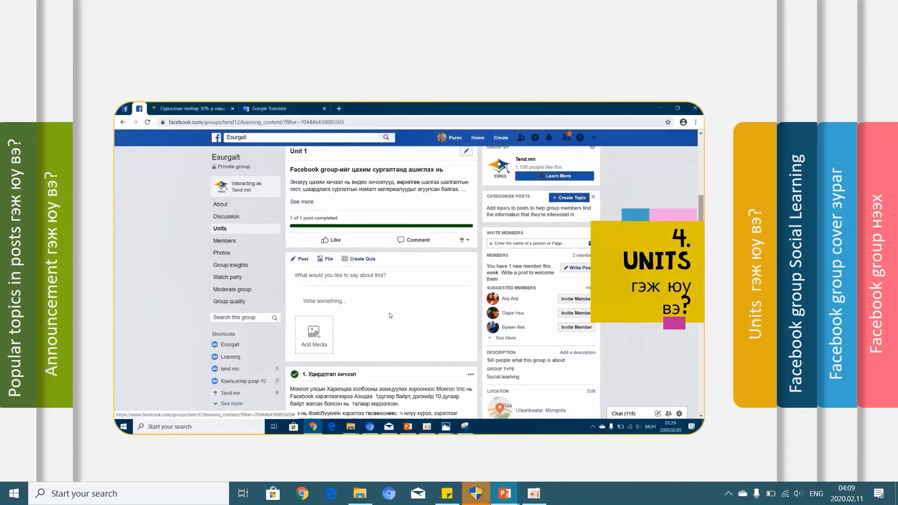
- Copy "Facebook group нээх" from the expanded Unit 1 description and paste it as the title of a new post
click(302, 202)
drag(347, 216, 296, 216)
key(ctrl+c)
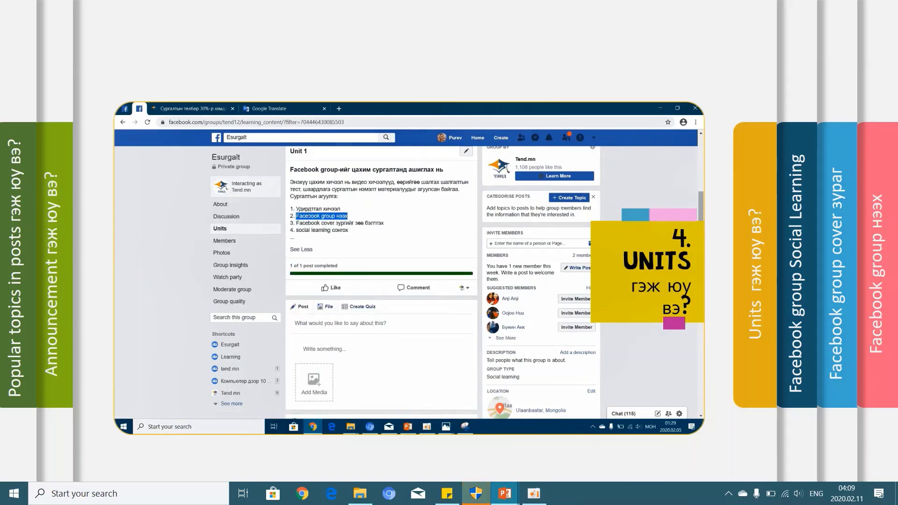
right_click(308, 216)
scroll(363, 349, down, 2)
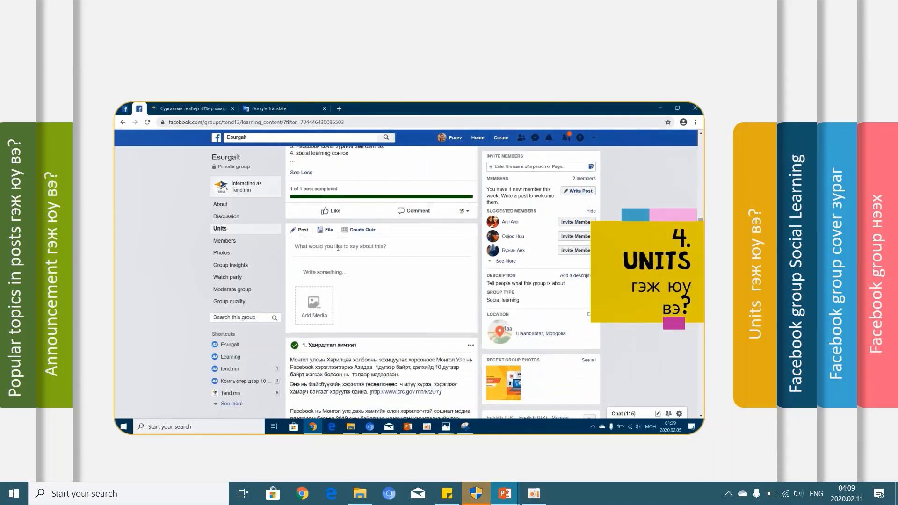
click(338, 248)
right_click(338, 248)
click(355, 308)
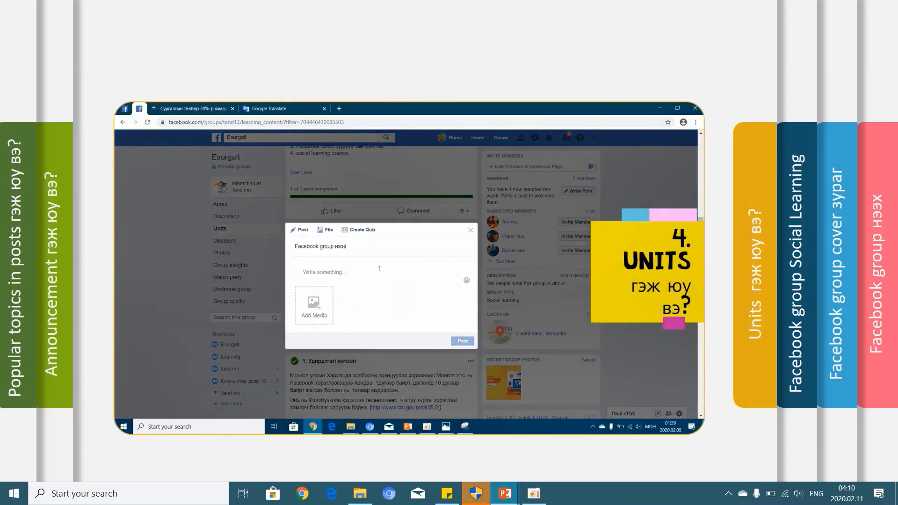
- Enter "Видео" as the body of the "Facebook group нээх" post and publish it in Unit 1
click(337, 268)
text(е)
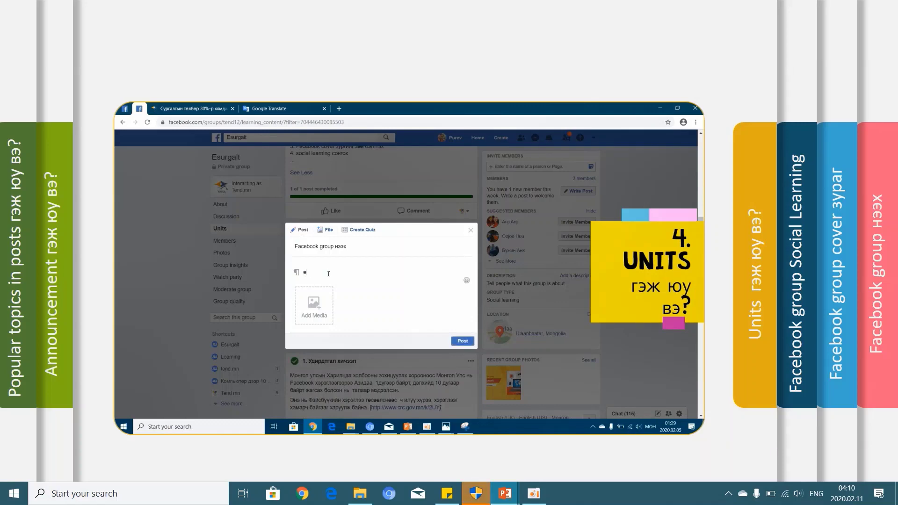
key(BackSpace)
text(В)
text(иде)
key(BackSpace)
text(део)
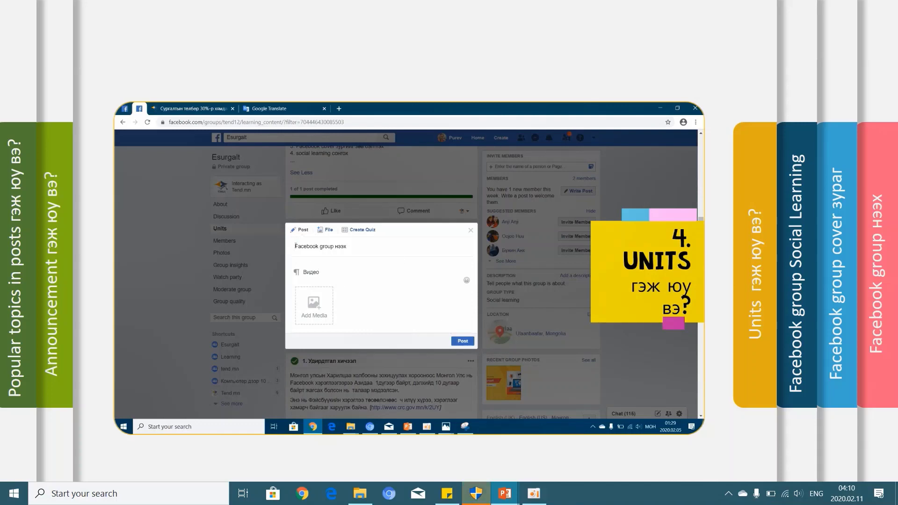
click(466, 340)
click(456, 342)
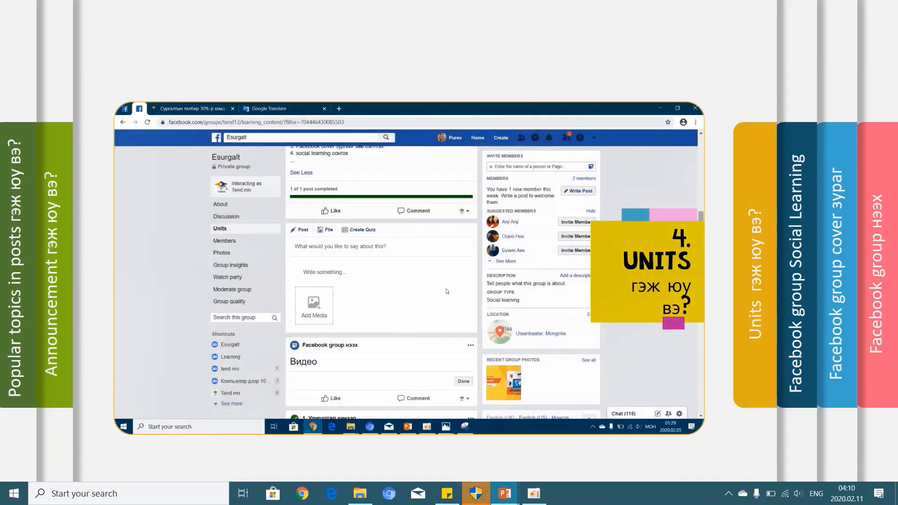
- Check the options available for the "Facebook group нээх" post, mark it as done and close the completion dialog
scroll(425, 300, up, 1)
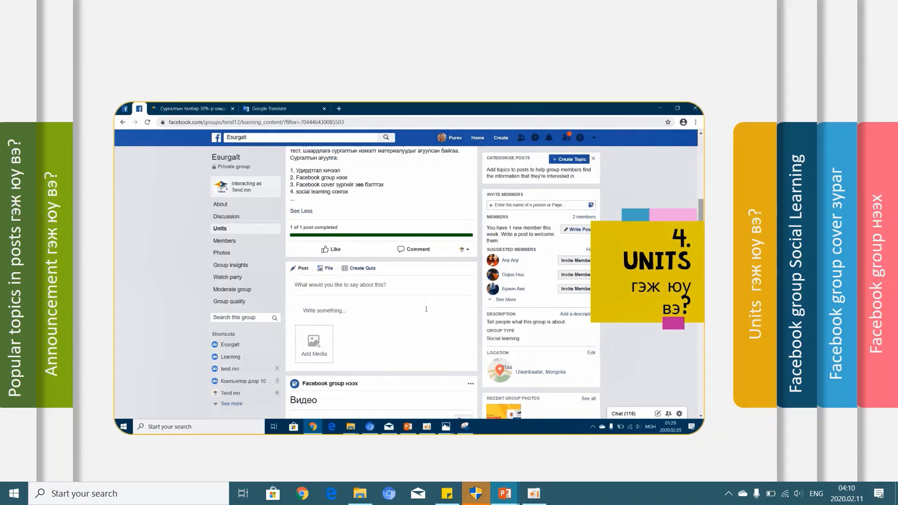
scroll(425, 309, down, 2)
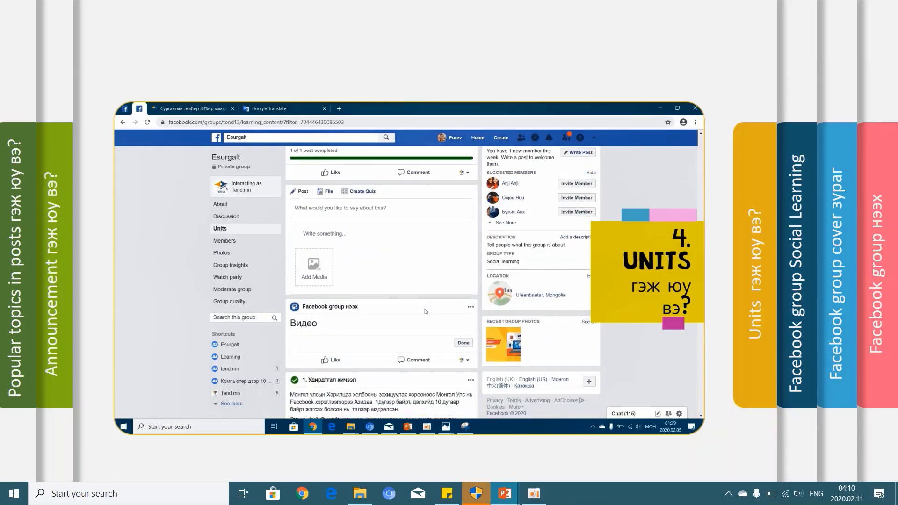
scroll(425, 310, down, 2)
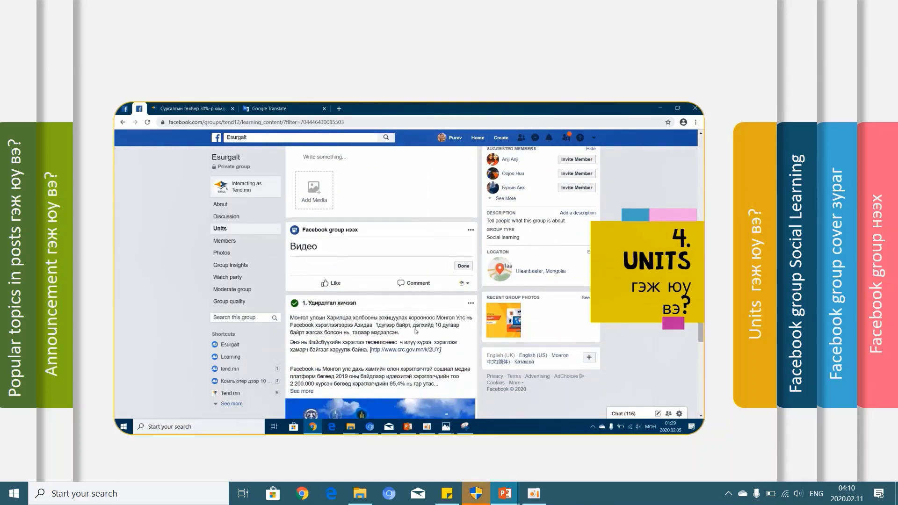
click(470, 233)
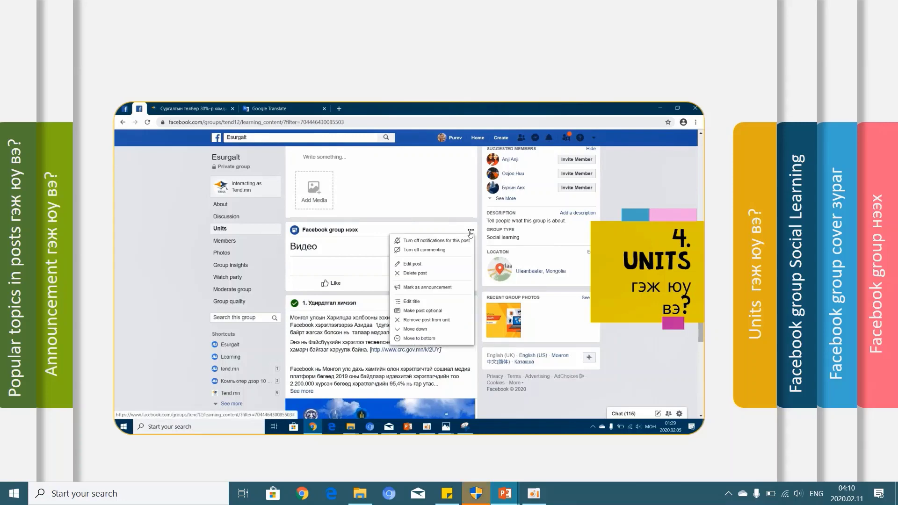
click(361, 270)
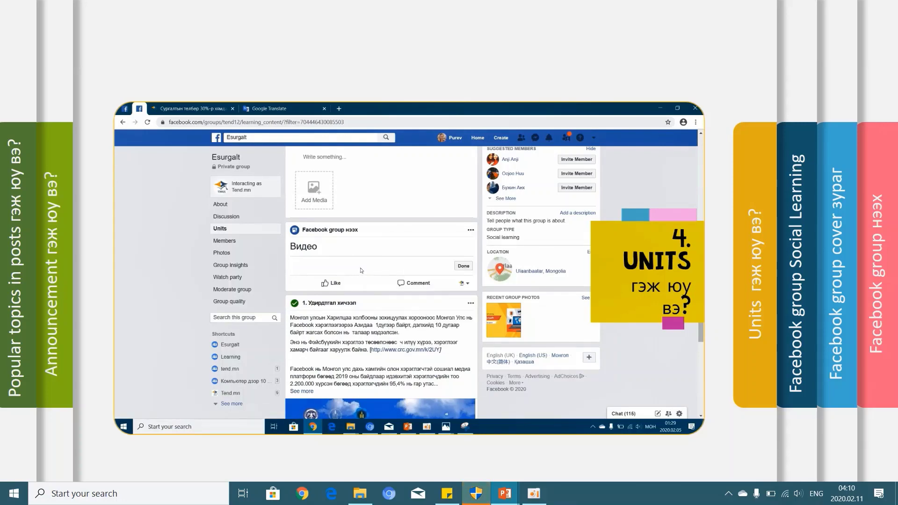
click(461, 266)
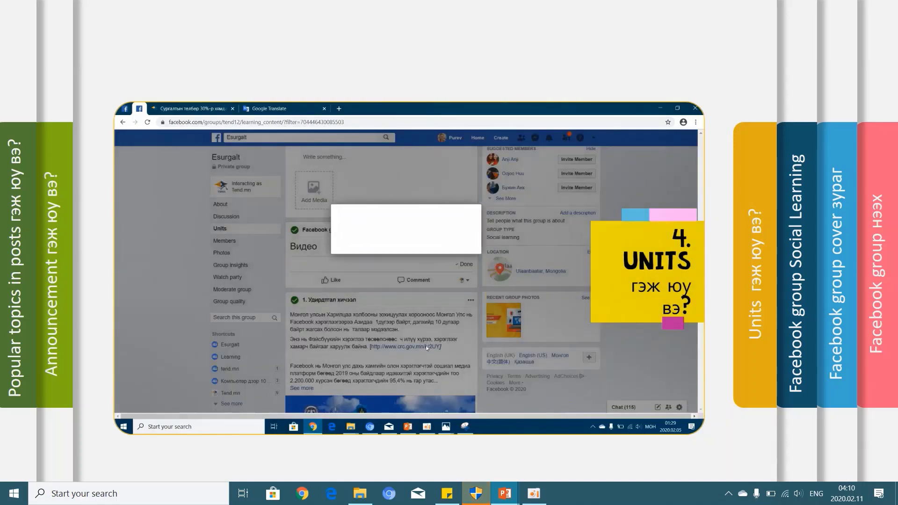
click(476, 261)
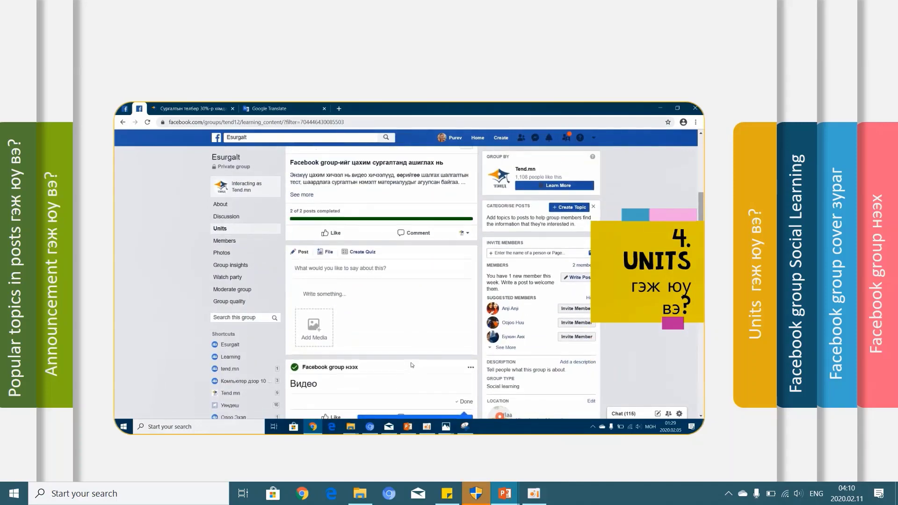
- Start creating a new quiz in Unit 1, ready to name it
scroll(412, 364, down, 1)
scroll(412, 365, up, 2)
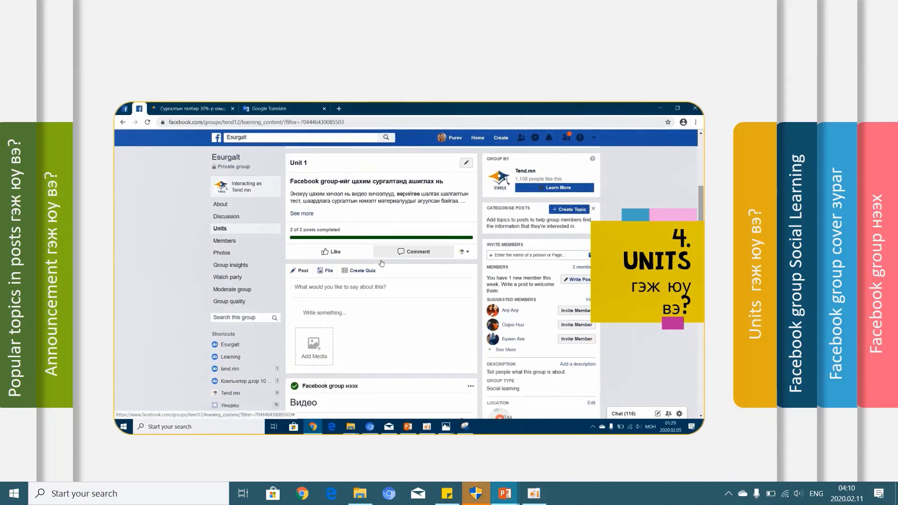
click(364, 270)
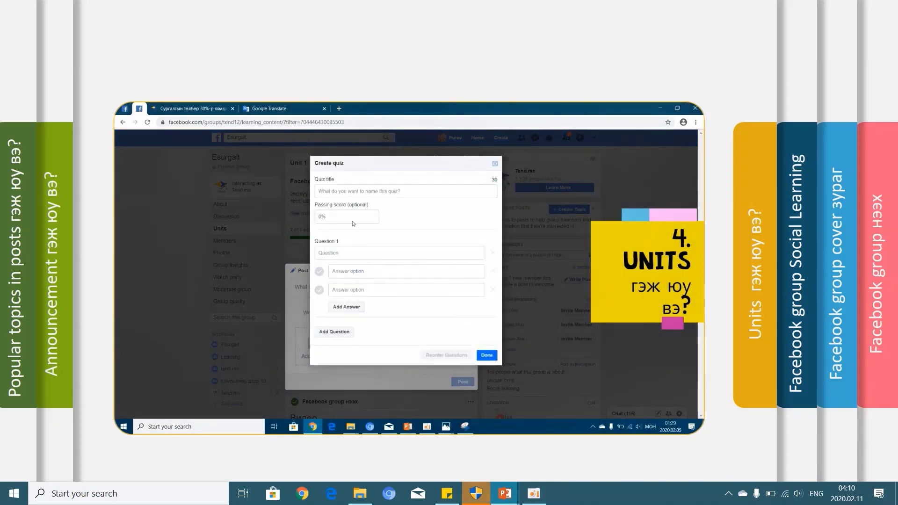
click(354, 190)
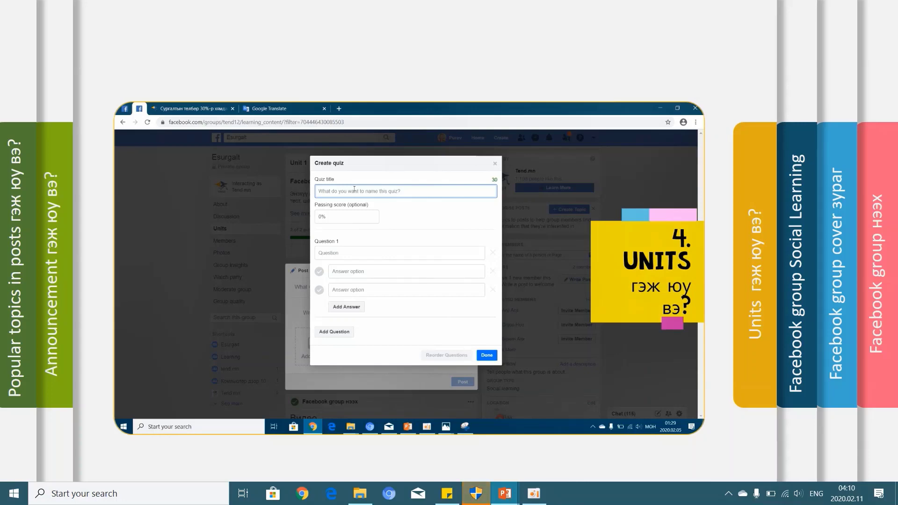
text(Мо)
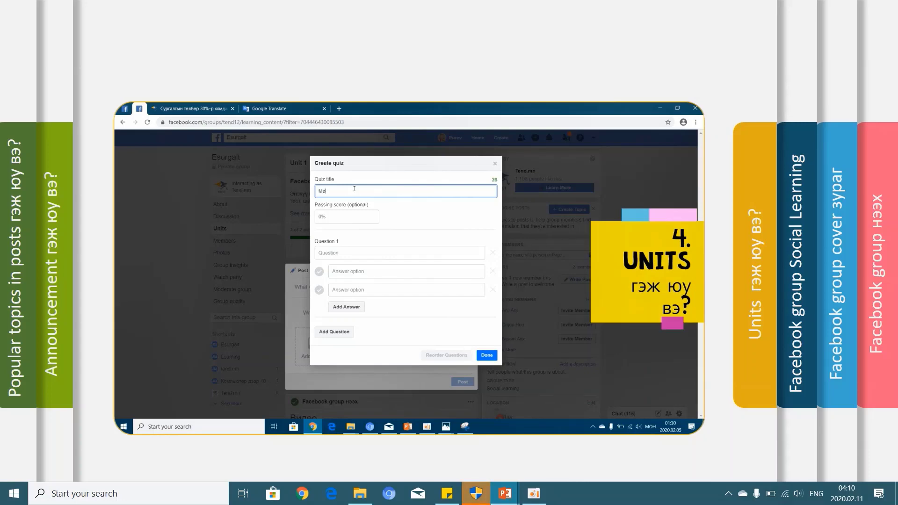
text(нгол улс)
key(alt+shift)
text(facebook)
key(alt+shift)
text(хэрэглээгэ)
key(BackSpace)
key(BackSpace)
key(BackSpace)
key(BackSpace)
key(BackSpace)
key(BackSpace)
key(BackSpace)
key(BackSpace)
key(BackSpace)
key(BackSpace)
key(BackSpace)
key(BackSpace)
key(BackSpace)
key(BackSpace)
key(BackSpace)
key(BackSpace)
key(BackSpace)
key(BackSpace)
key(BackSpace)
key(BackSpace)
- Title the quiz "Шалгалт 1" and enter question 1 as "Монгол улс facebook хэрэглээгээрээ Азид хэддүгээр байранд жагсдаг вэ?"
text(шалгалт 1)
click(361, 250)
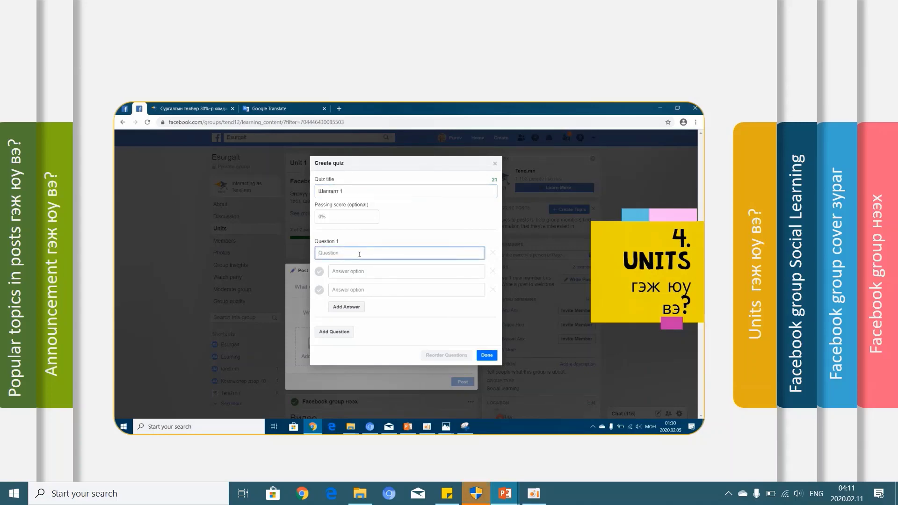
text(Монгол улс)
key(alt+shift)
text(fac)
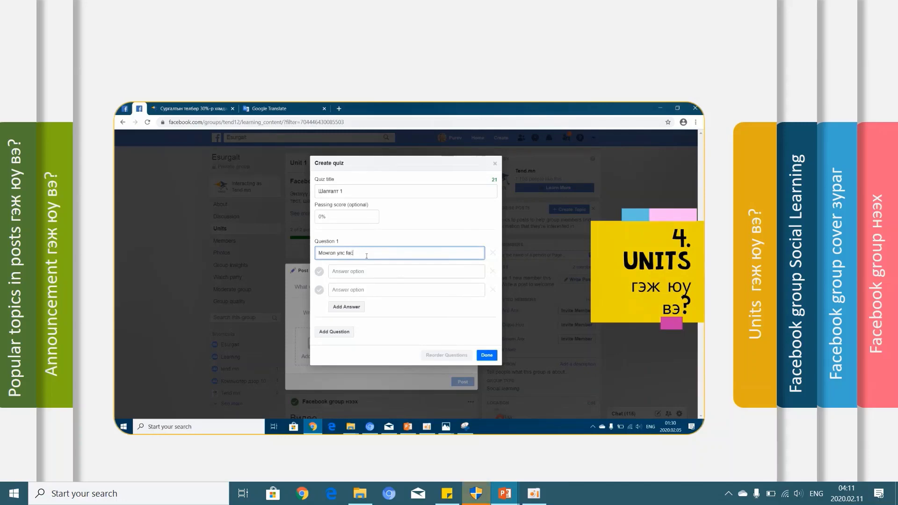
text(ebook)
key(alt+shift)
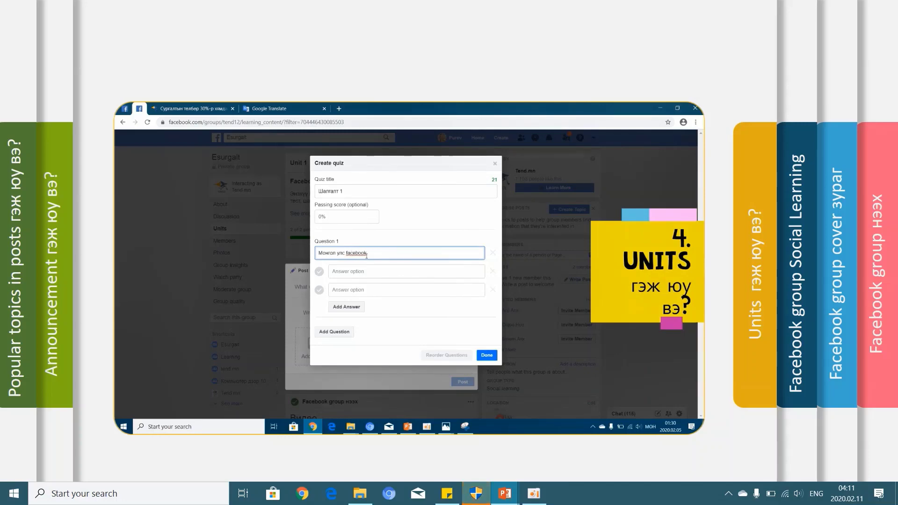
text(хэрэглээгээрэ)
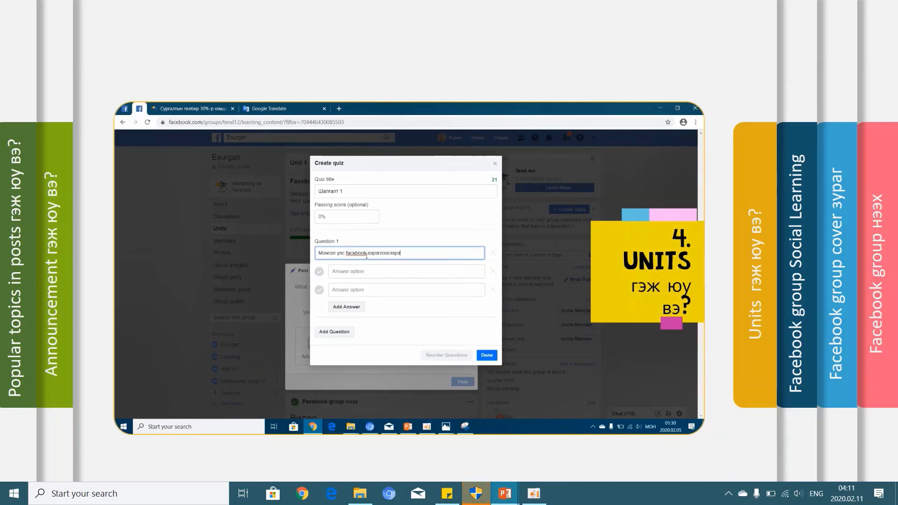
text(э Азид)
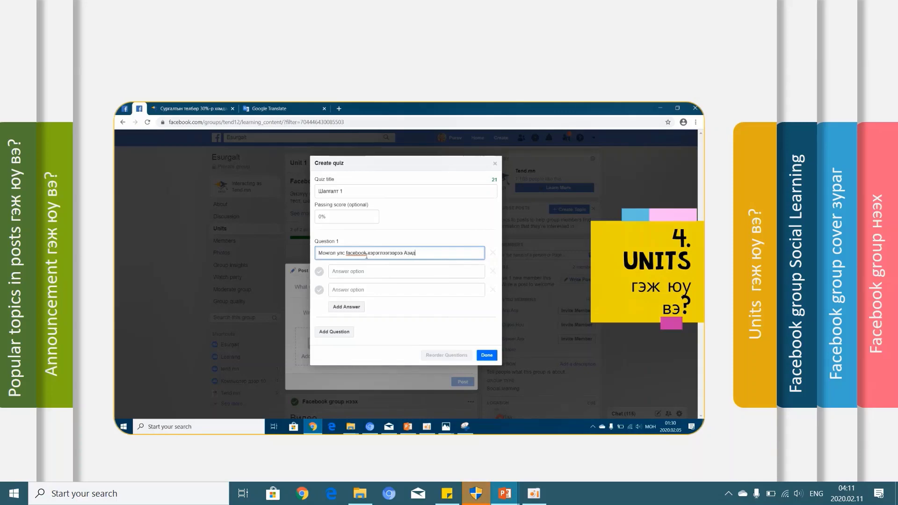
text( хэддүгээр байр)
text(анд жа)
text(г)
text(гсдаг вэ?)
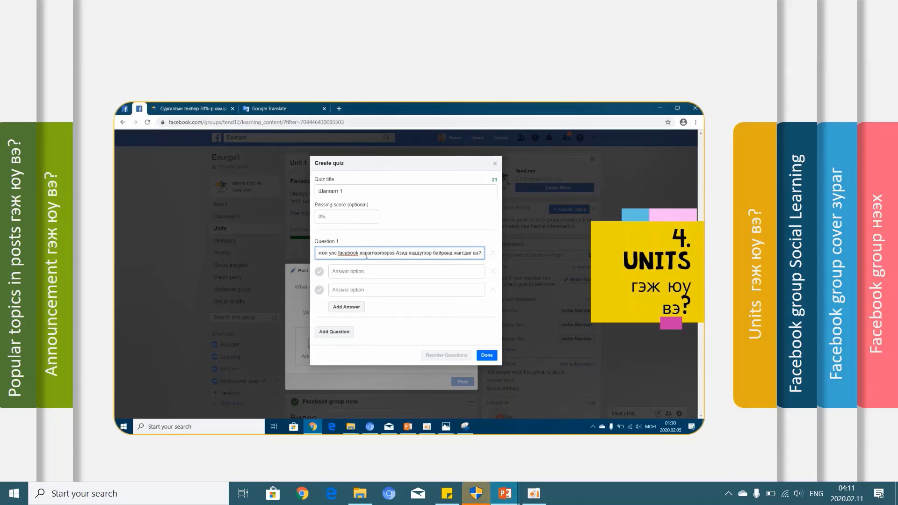
- Give question 1 the answer options 12, 2 and 1, and mark 1 as the correct answer
click(366, 272)
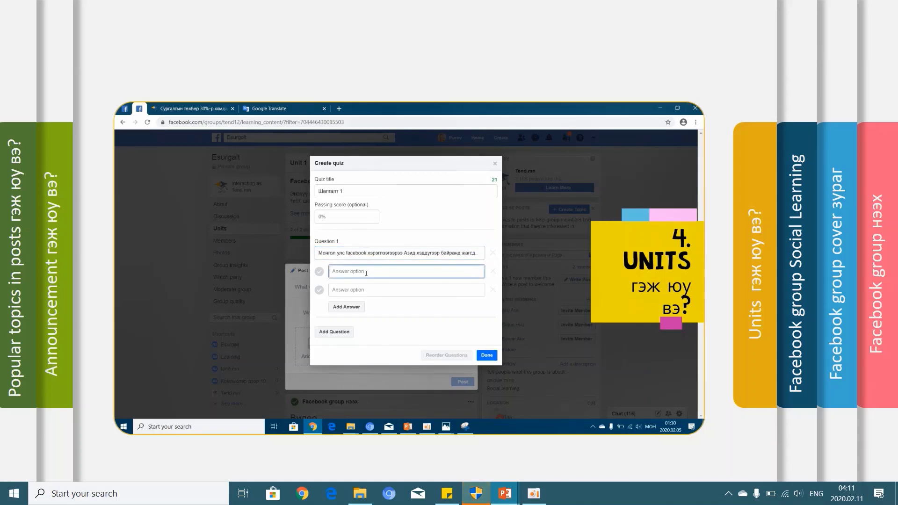
text(12)
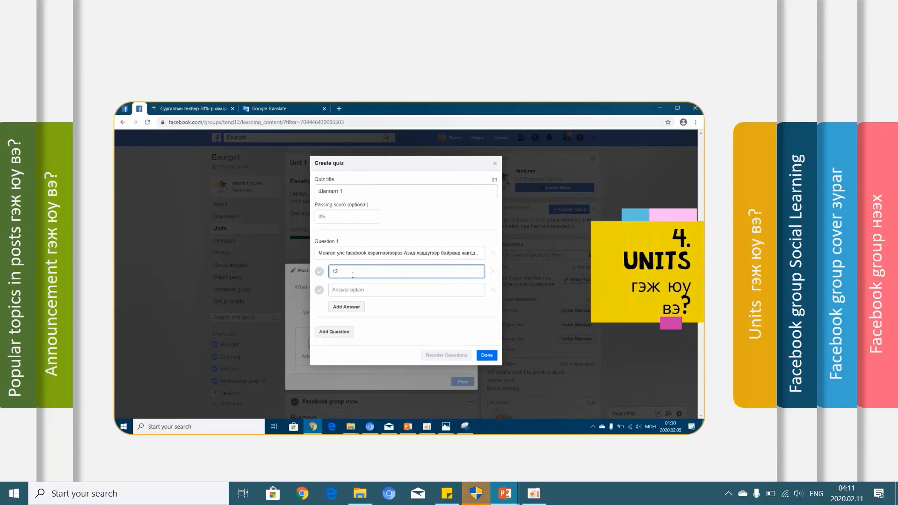
click(349, 292)
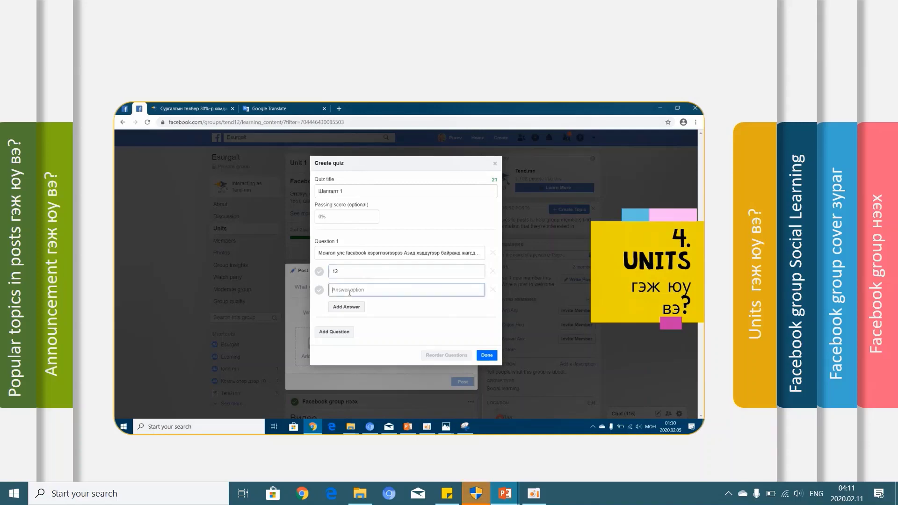
text(2)
click(350, 308)
click(339, 302)
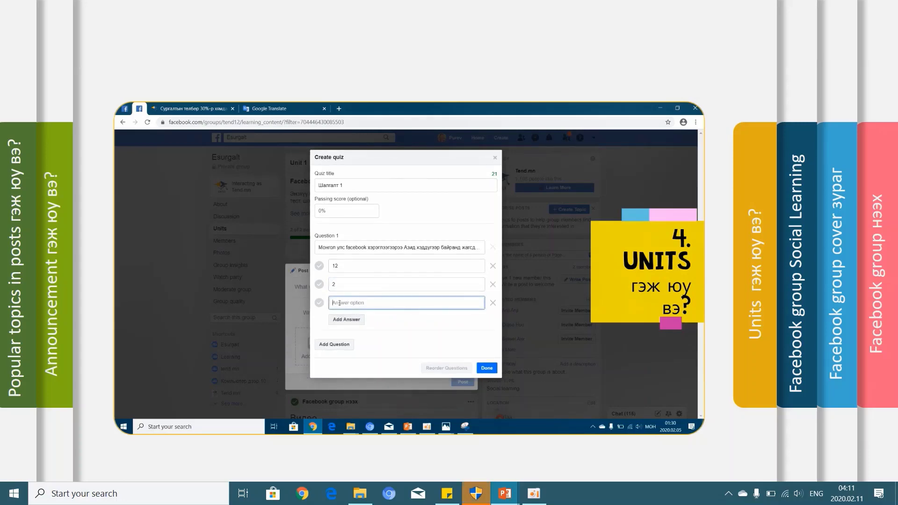
text(1)
click(319, 302)
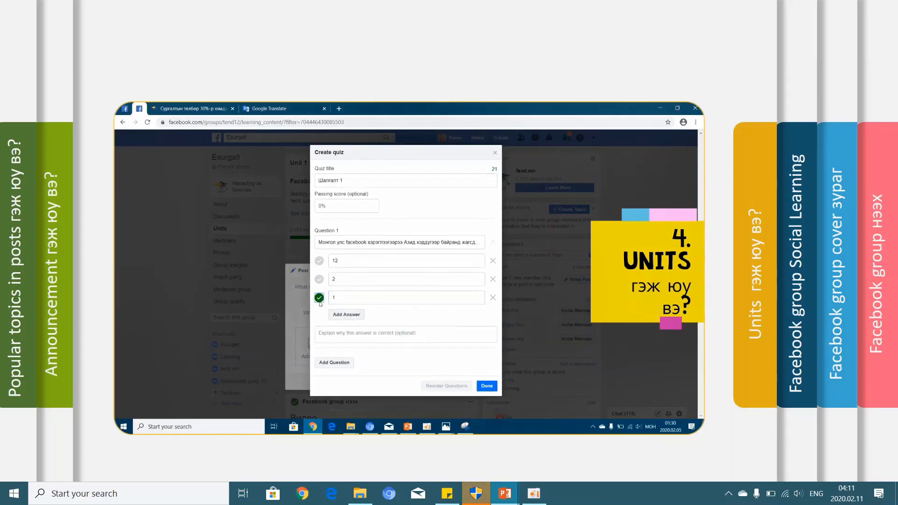
- Enter "Зөв хариулаа" as the explanation for question 1's correct answer
click(374, 336)
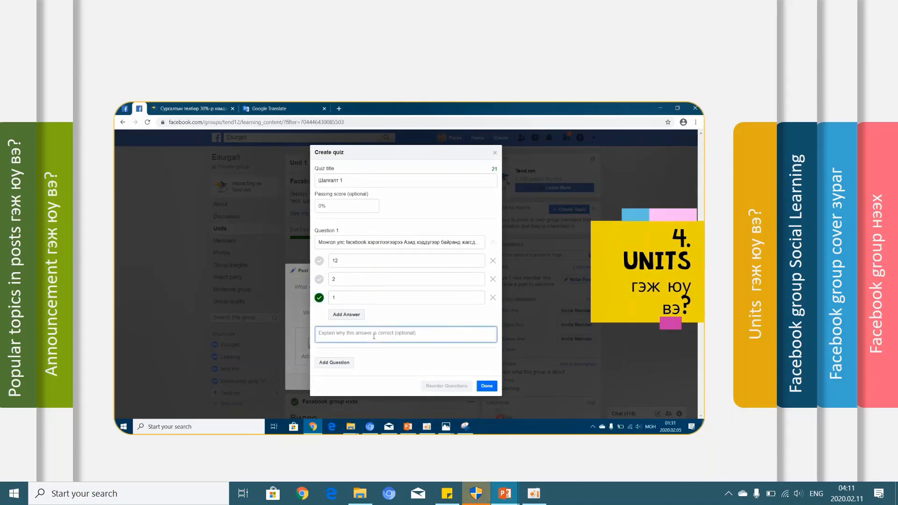
text(Зөв хар)
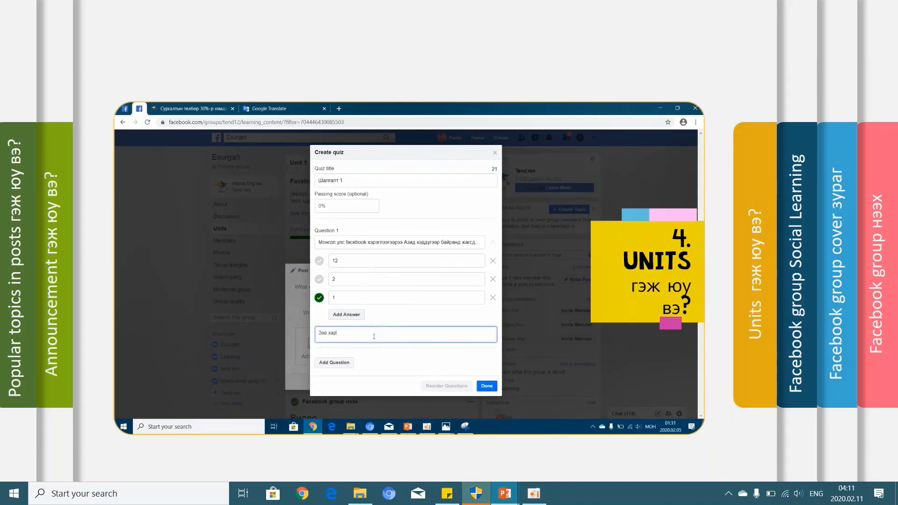
text(илцаа)
key(BackSpace)
key(BackSpace)
key(BackSpace)
text(у)
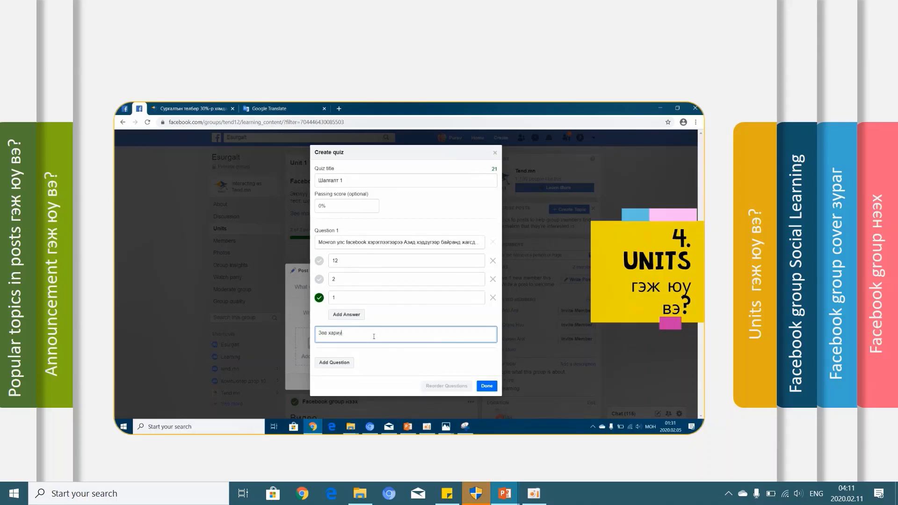
text(ллаа)
key(BackSpace)
key(BackSpace)
- Add a second question to the quiz, ready for its question text
click(340, 363)
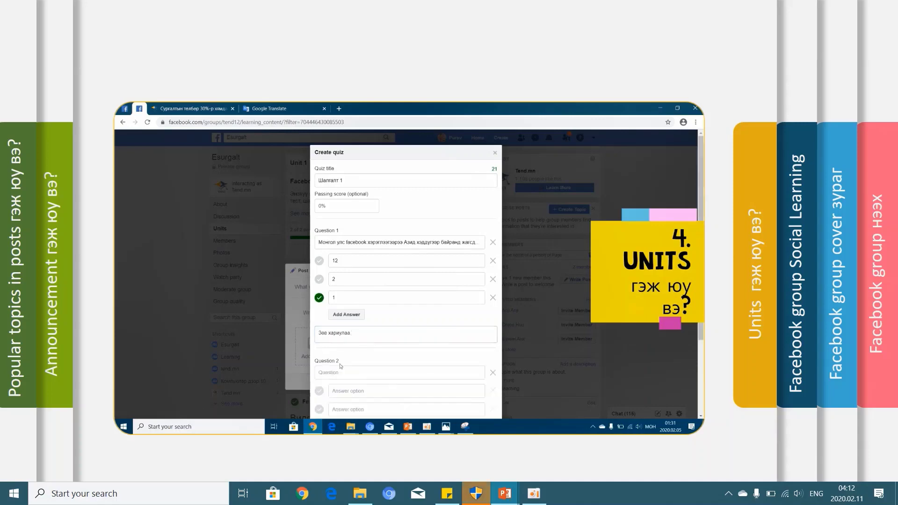
scroll(341, 366, down, 2)
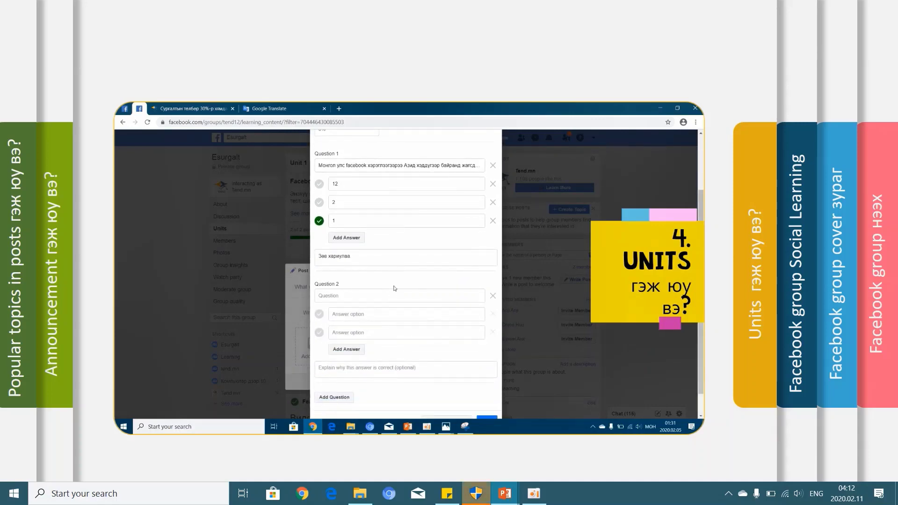
click(386, 292)
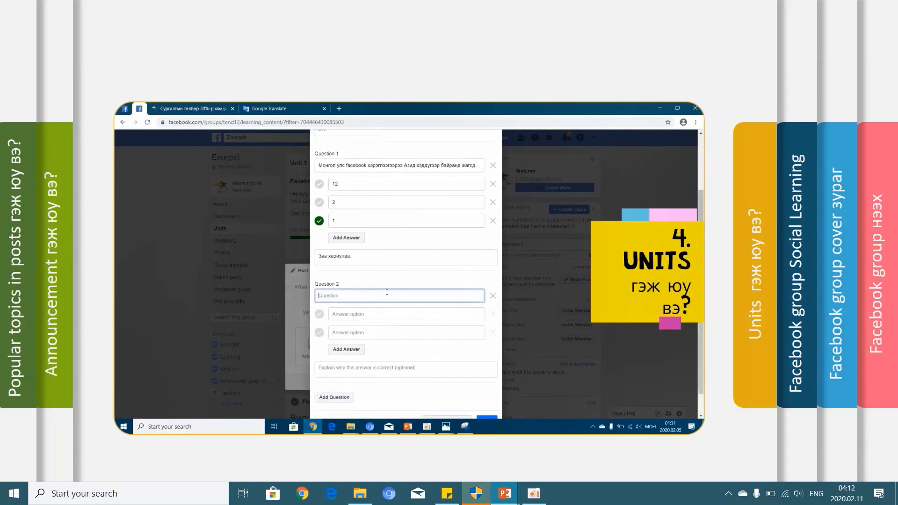
text(Өйе)
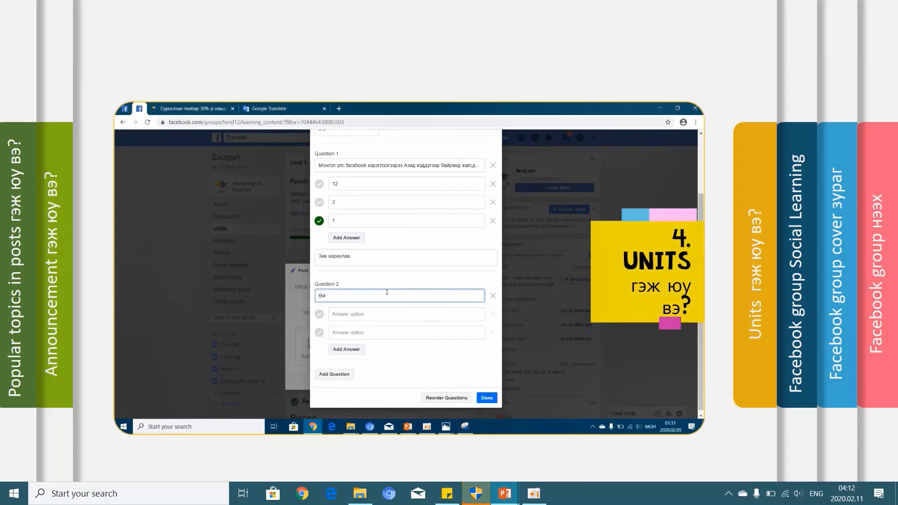
key(BackSpace)
key(BackSpace)
text(Fa)
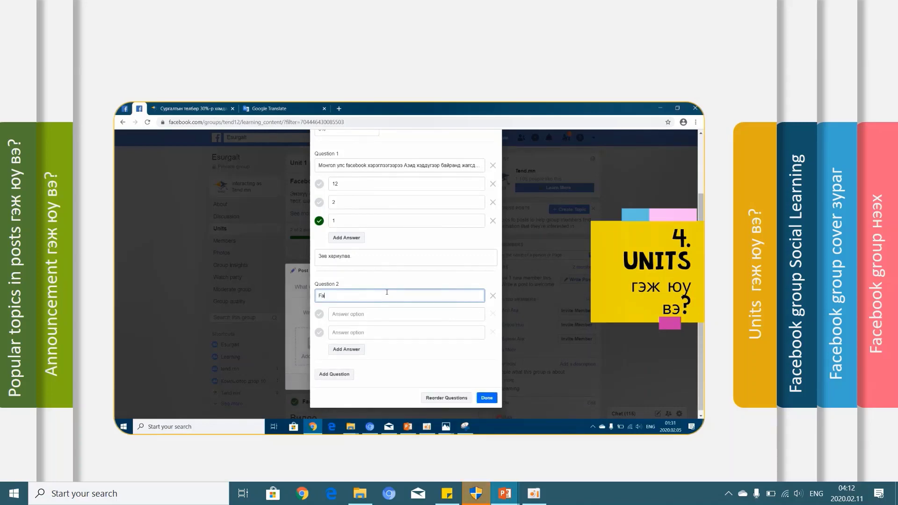
text(ce)
key(BackSpace)
key(BackSpace)
key(BackSpace)
text(Fa)
key(BackSpace)
key(BackSpace)
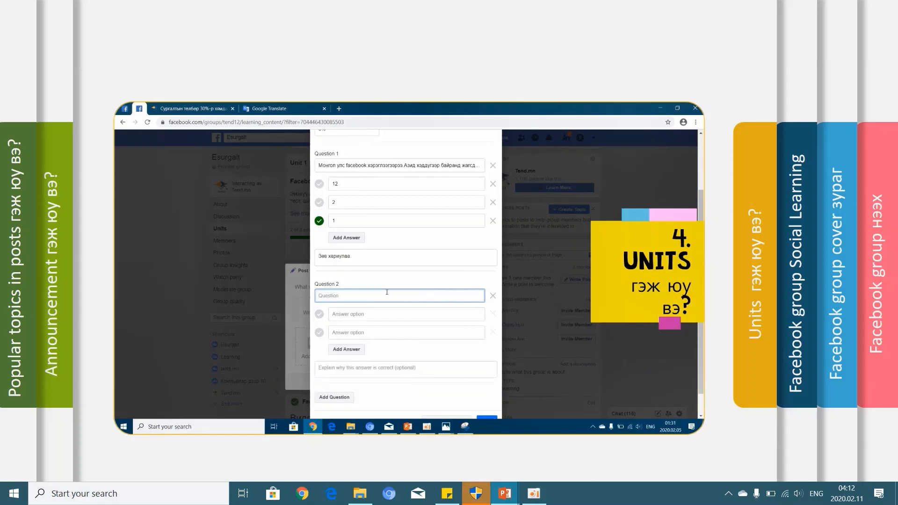
- Enter "Монголчуудын хэдэн хувь нь facebook хэрэглэдэг вэ?" as the text of question 2
key(alt+shift)
text(Монго)
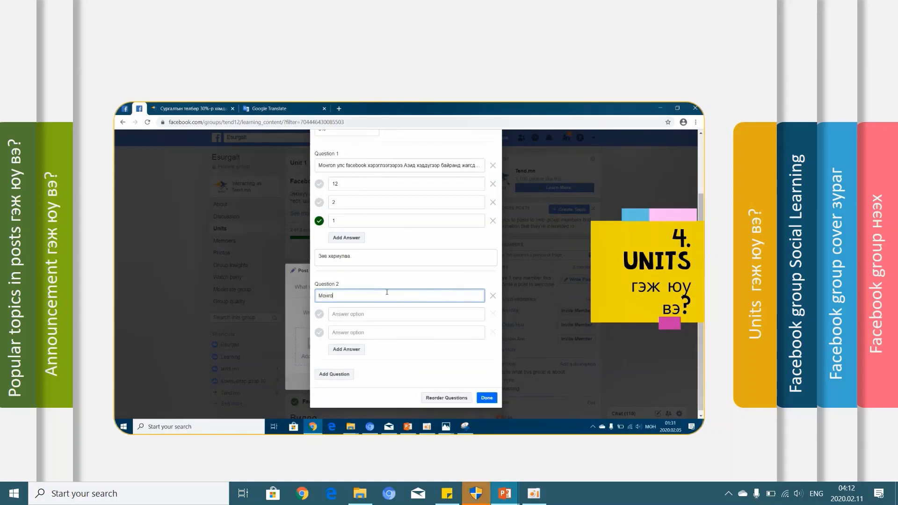
text(л уудын хэдэн хувь )
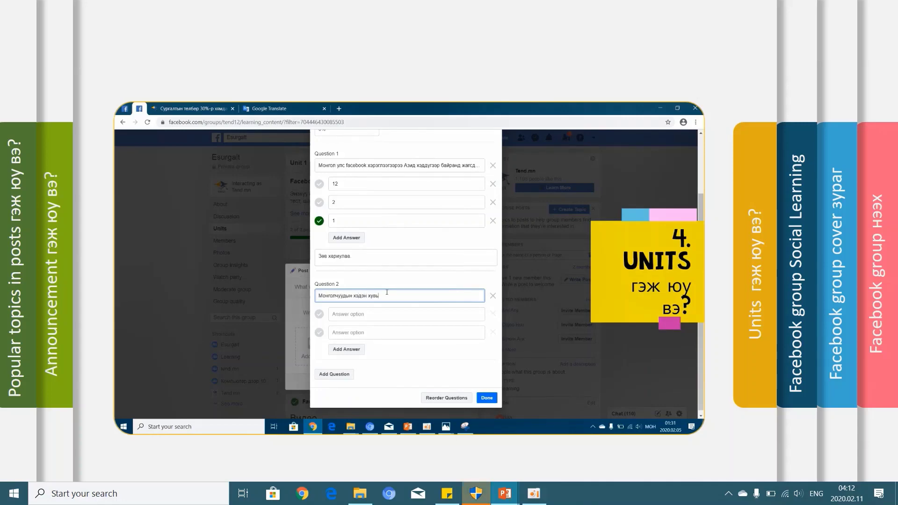
text(нь)
key(alt+shift)
text(facef)
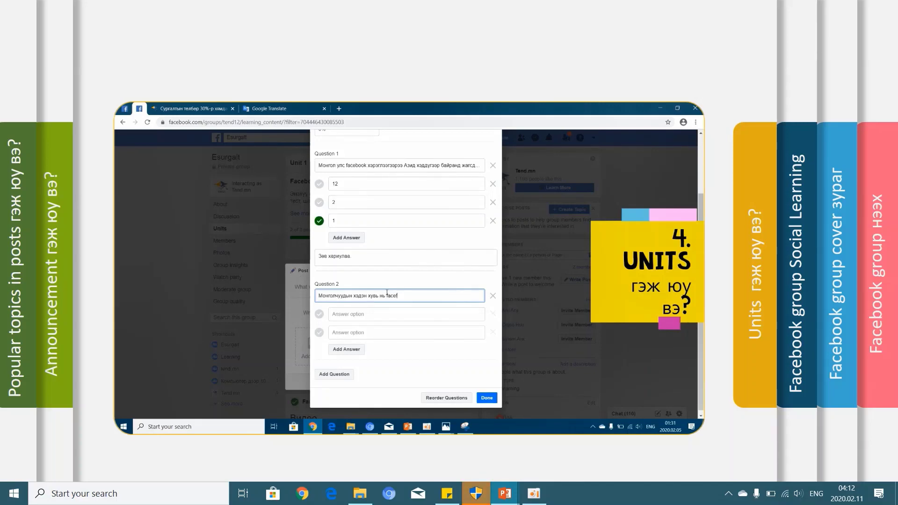
key(BackSpace)
text(book)
key(alt+shift)
text(хэрэглдэгээг вэ?)
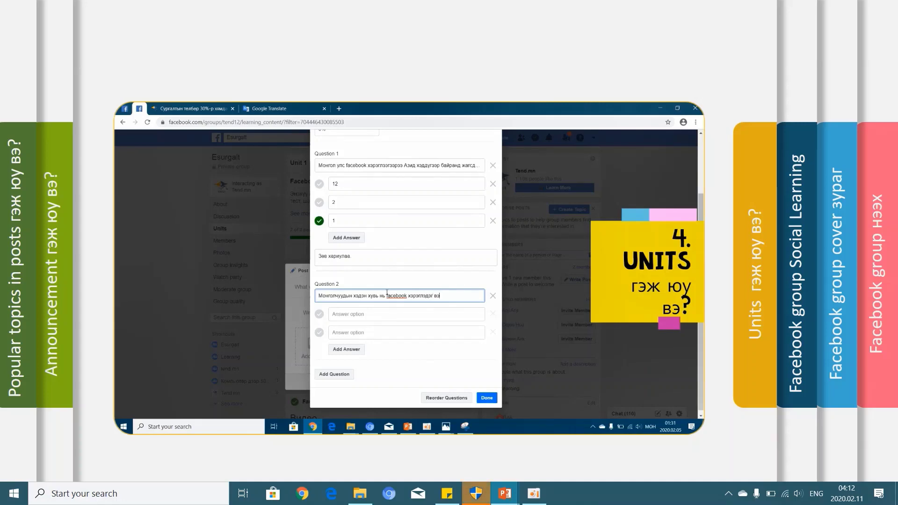
- Give question 2 the answer options 96%, 54% and 50%, and mark 96% as the correct answer
click(364, 314)
text(96)
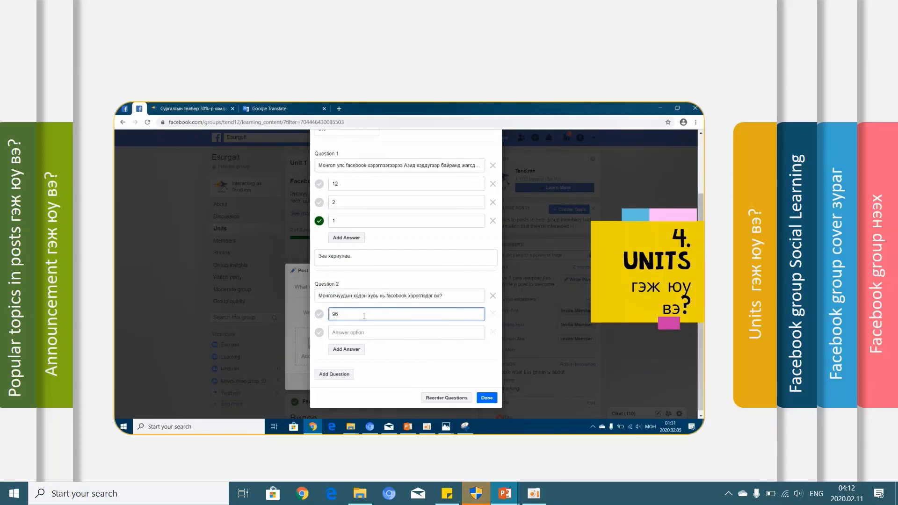
text(%)
click(364, 330)
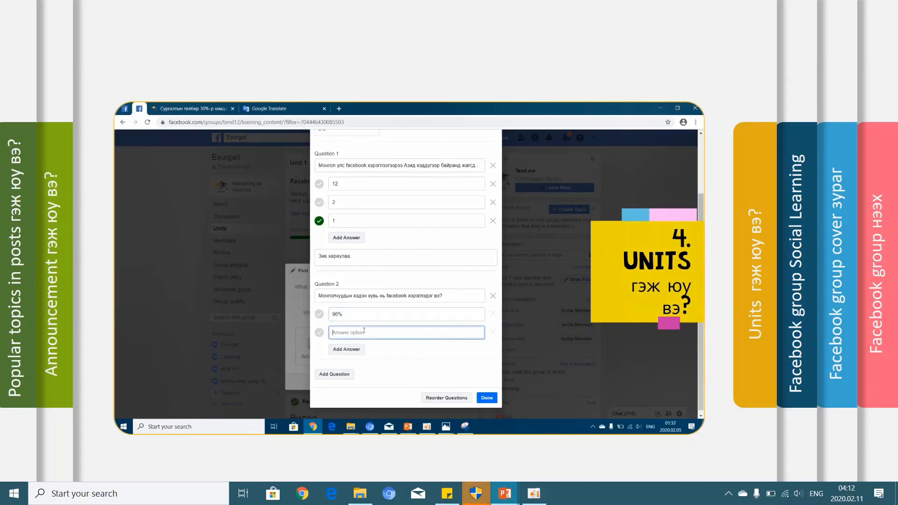
text(54%)
click(352, 350)
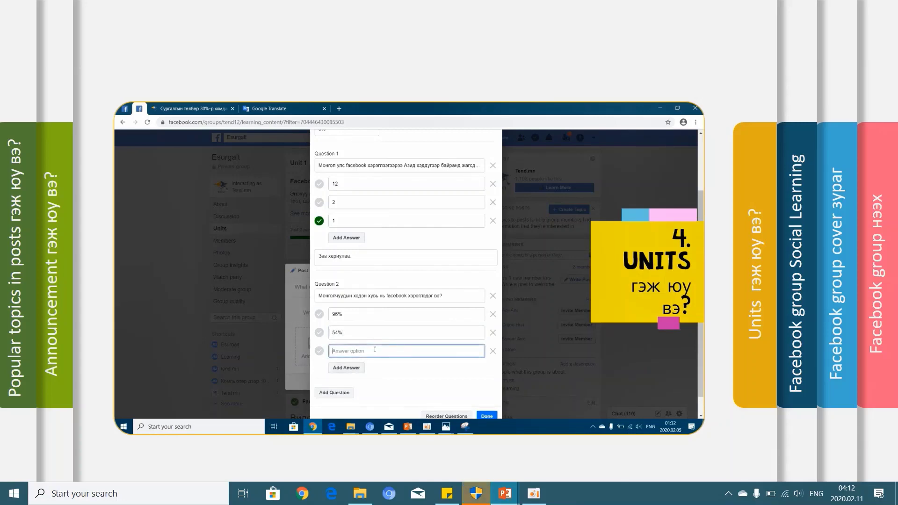
text(#)
key(BackSpace)
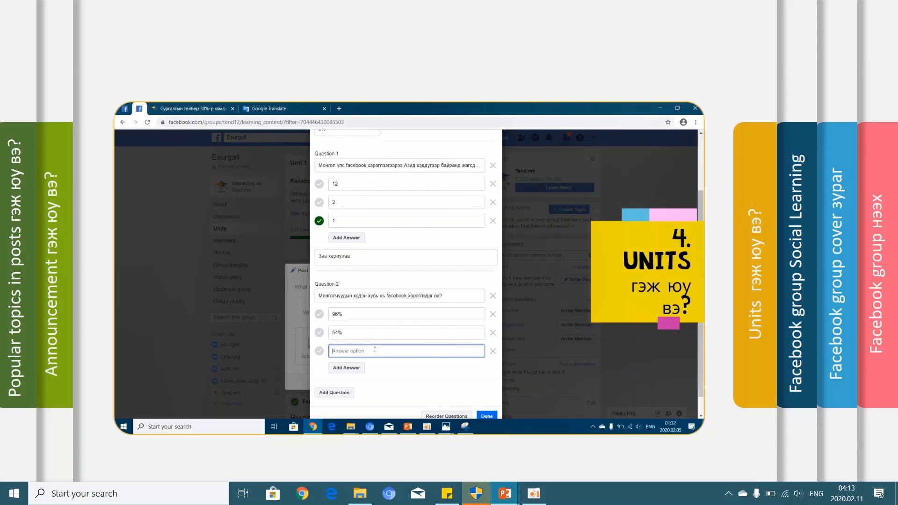
text(50%)
click(319, 315)
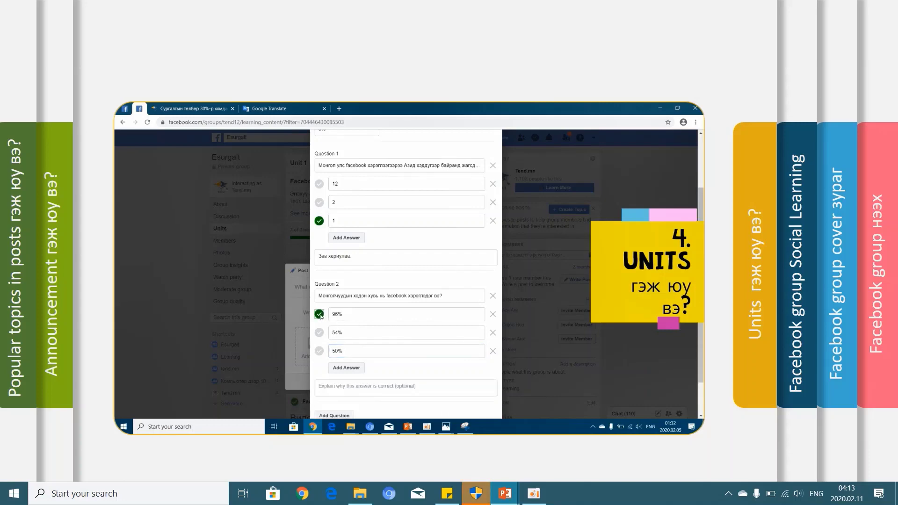
- Enter "Зөв хариуллаа. Баяр хүргэе" as the explanation for question 2's correct answer and finish creating the quiz
scroll(434, 379, down, 1)
click(409, 344)
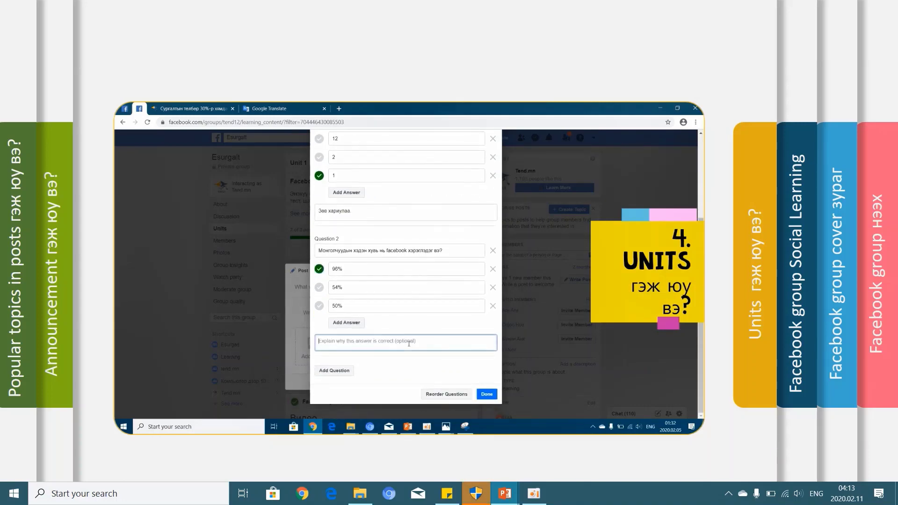
text(P)
key(BackSpace)
key(alt+shift)
text(Зөв хариултаа )
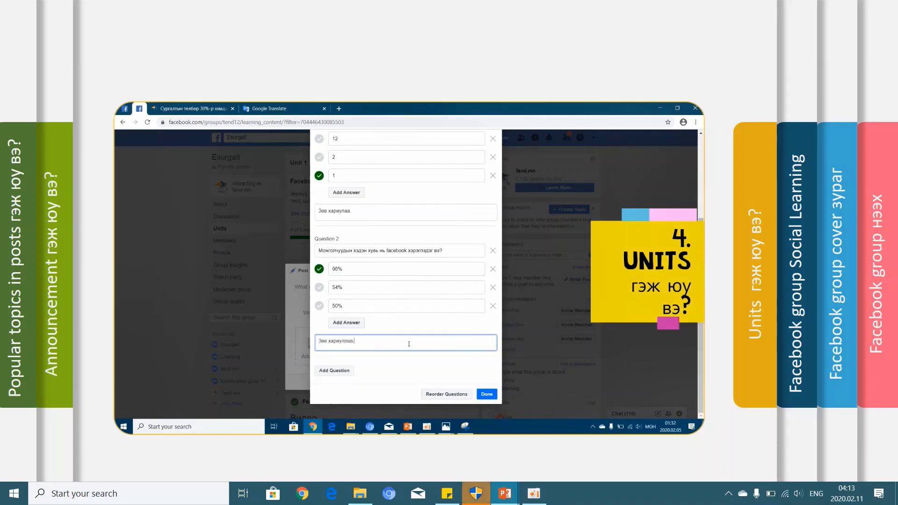
text(БАяр хүргэе)
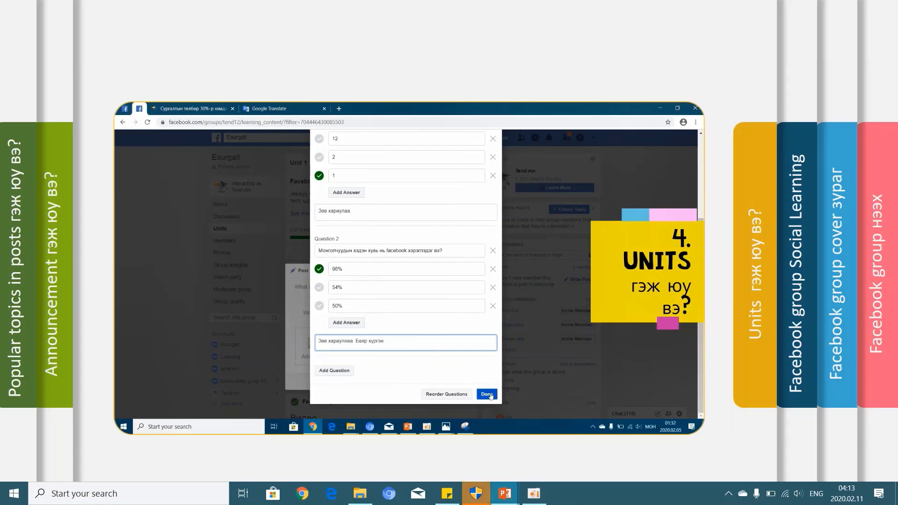
click(487, 395)
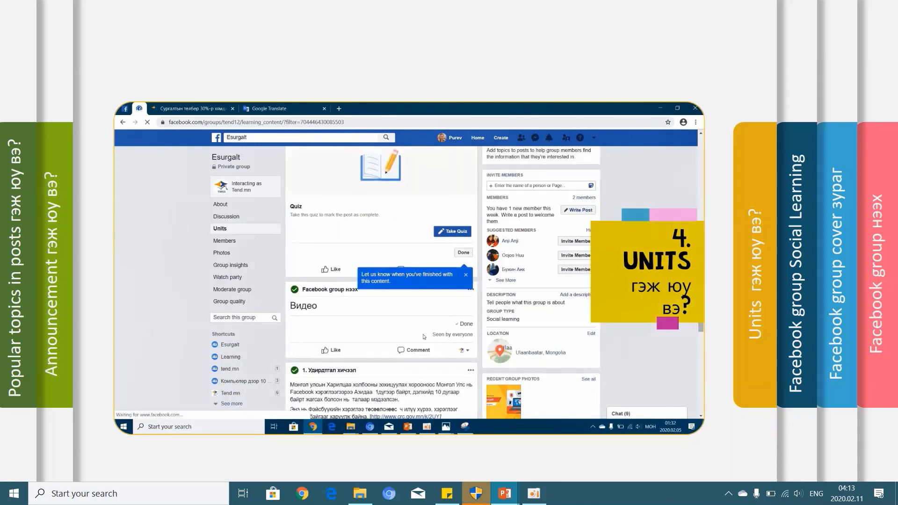
- Take the "Шалгалт 1" quiz, answering 2 to question 1 and 96% to question 2, and submit it
scroll(387, 319, down, 5)
scroll(386, 320, down, 1)
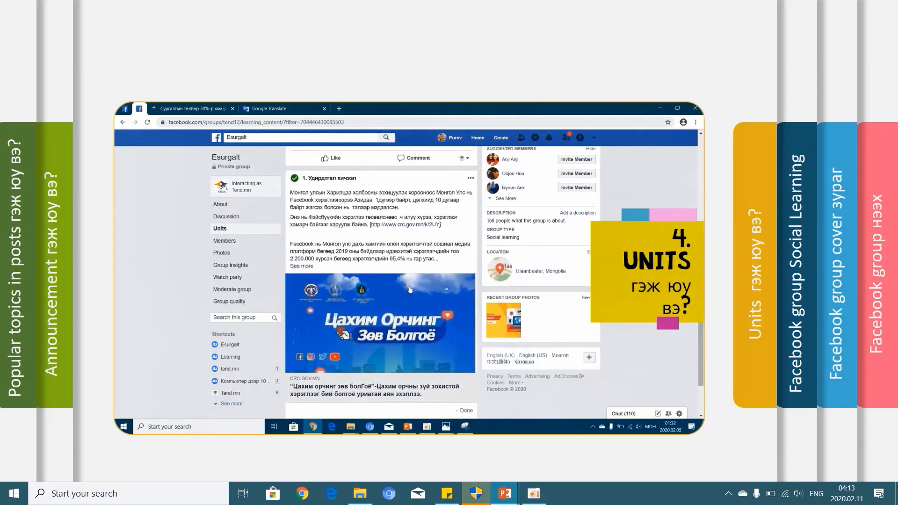
scroll(383, 261, up, 3)
scroll(383, 257, up, 3)
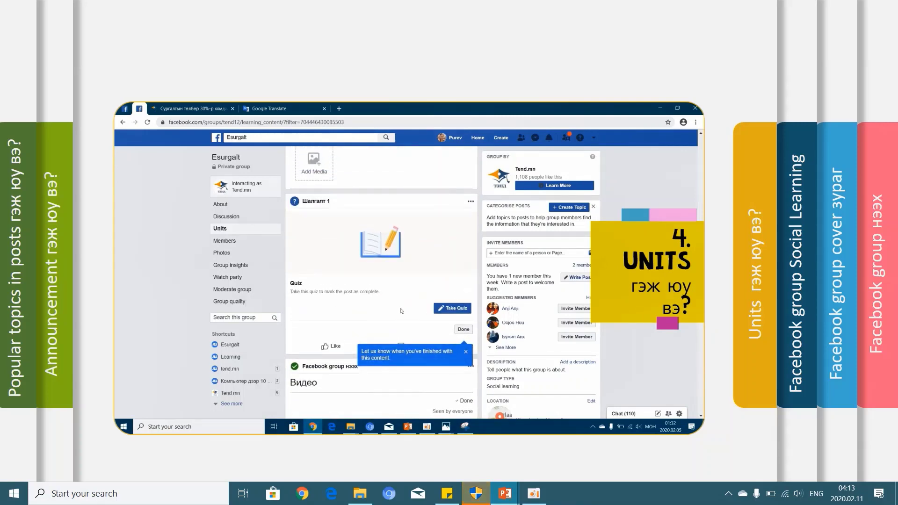
click(452, 308)
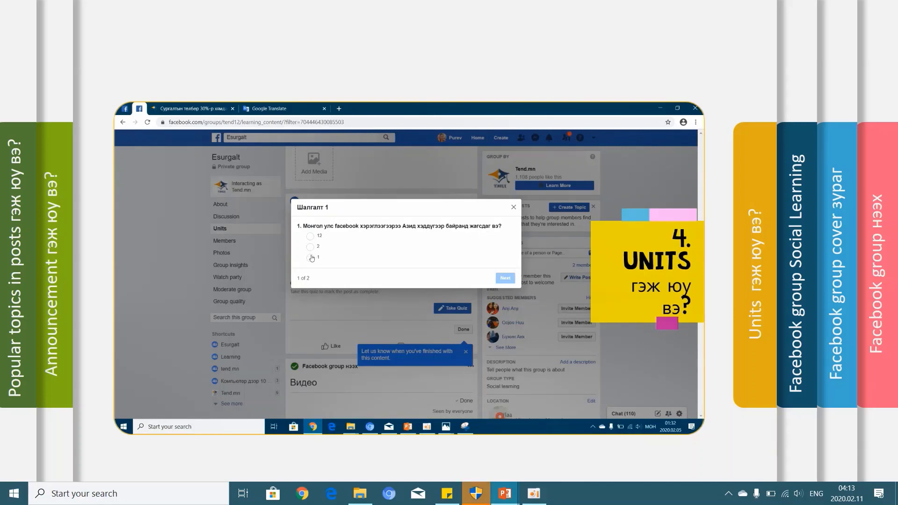
click(310, 246)
click(505, 278)
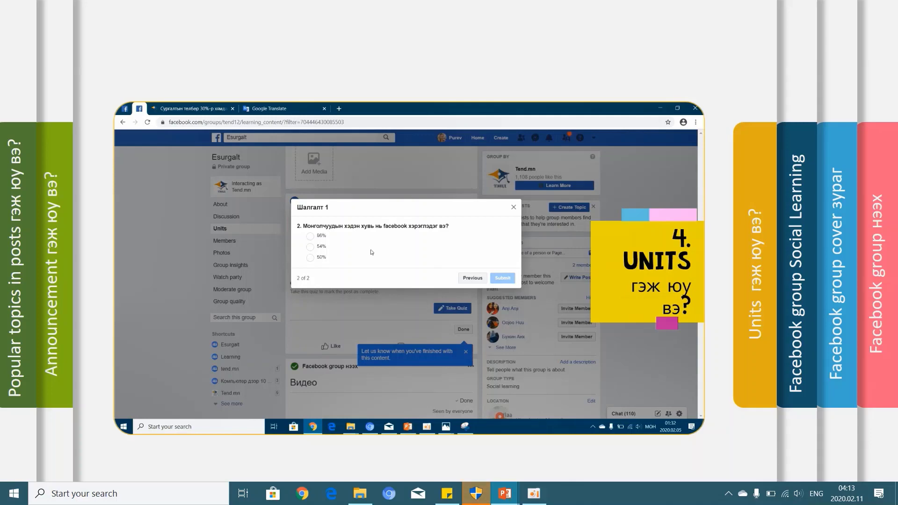
click(310, 236)
click(502, 279)
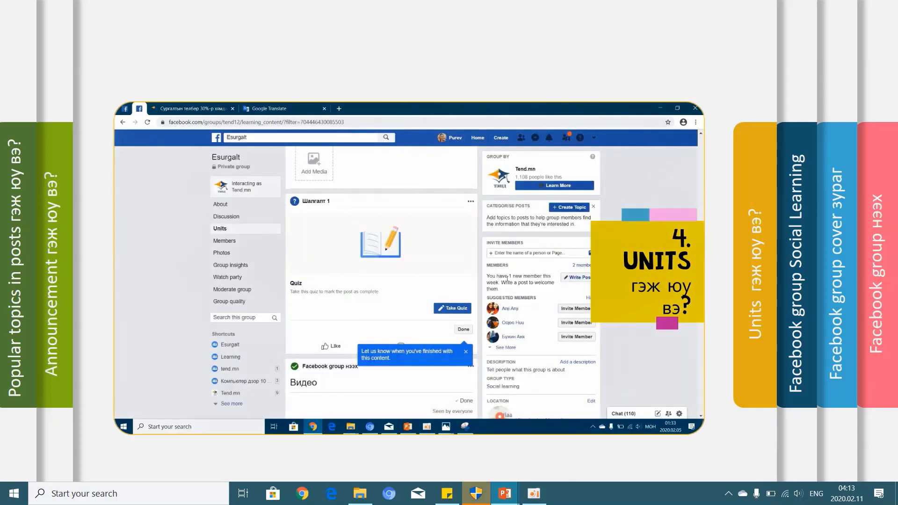
- Refresh the unit page, review the submitted answers for "Шалгалт 1" and close the results
key(F5)
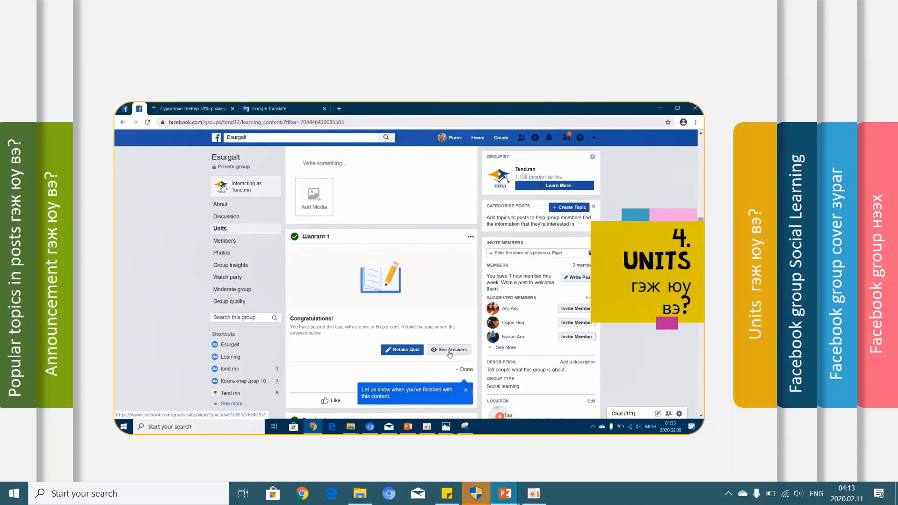
click(449, 350)
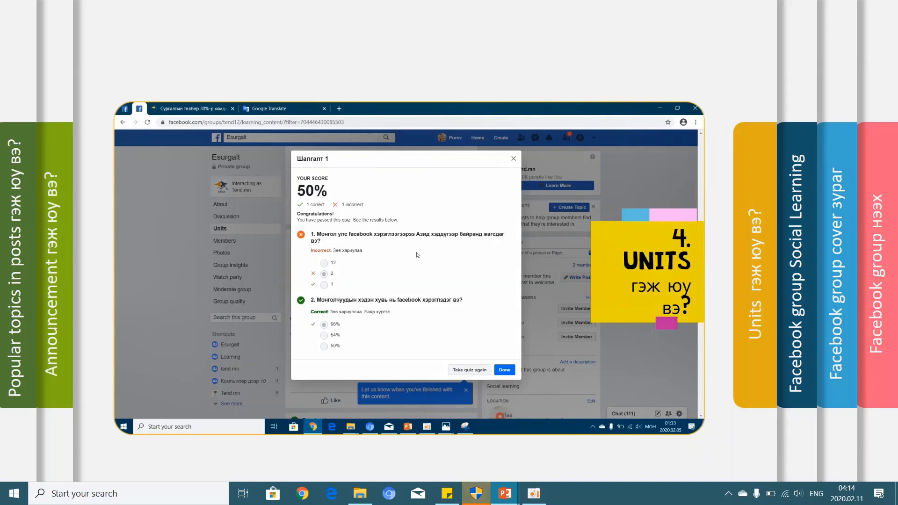
click(504, 370)
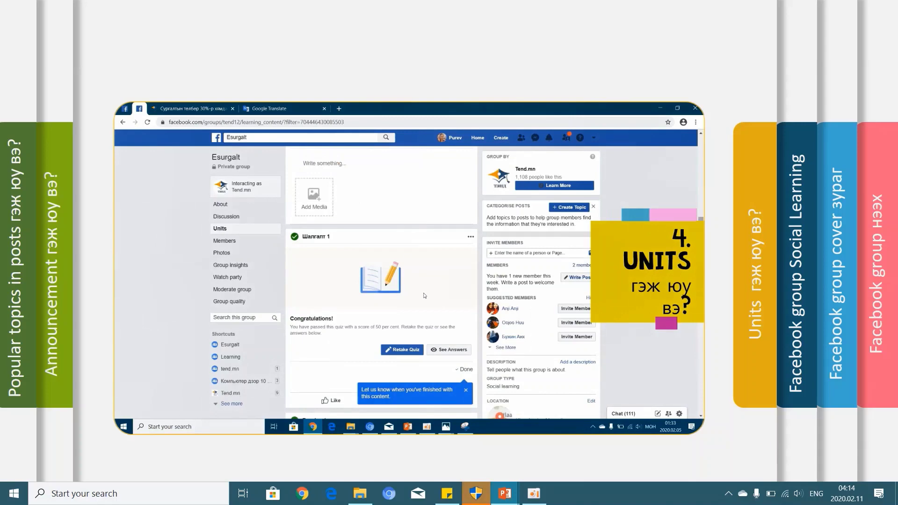
- Go to the group's units overview, expand the post list of Unit 1 and open the unit
click(223, 230)
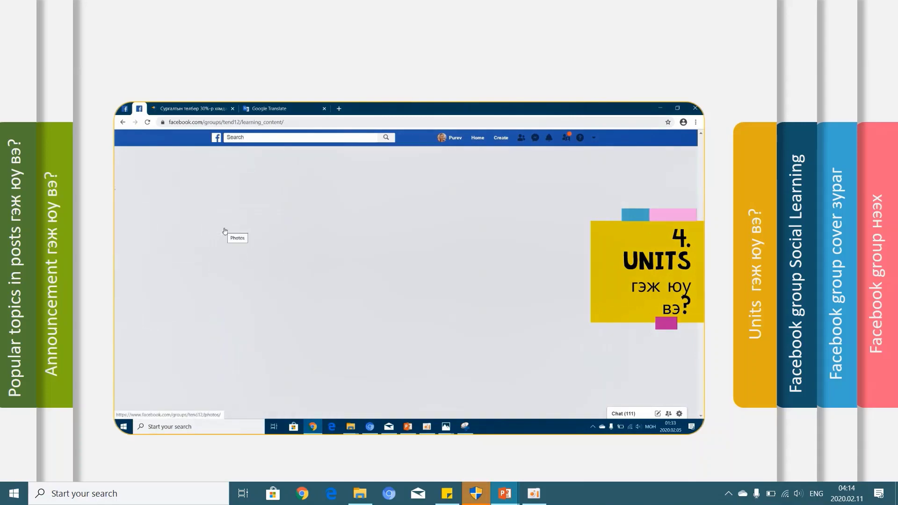
scroll(402, 359, down, 2)
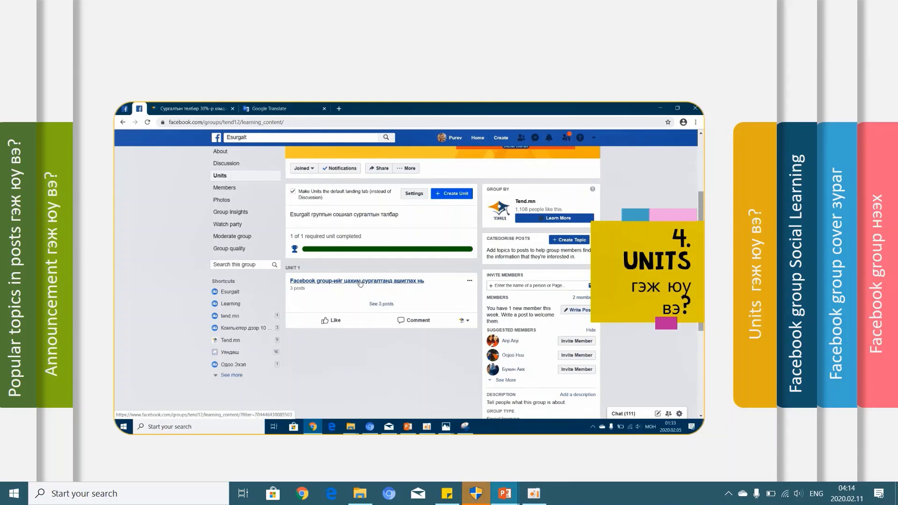
click(381, 304)
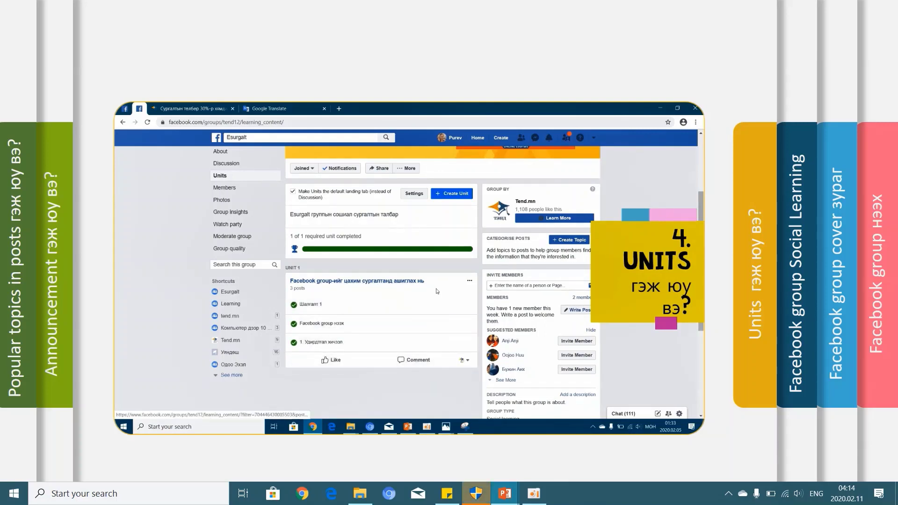
click(471, 283)
click(412, 281)
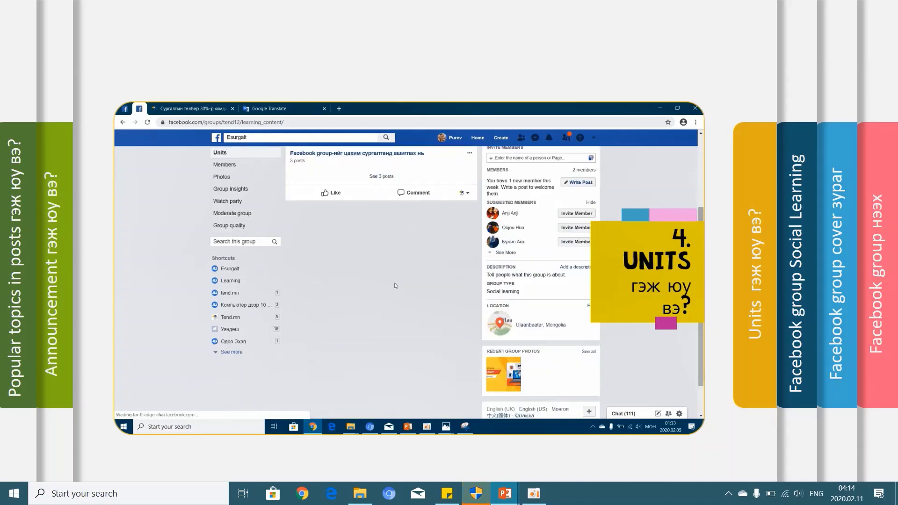
- Upload the file "hicheel tuluvluguu.pptx" to Unit 1 with the description "Нэмэлт материал" and publish it
scroll(444, 367, down, 5)
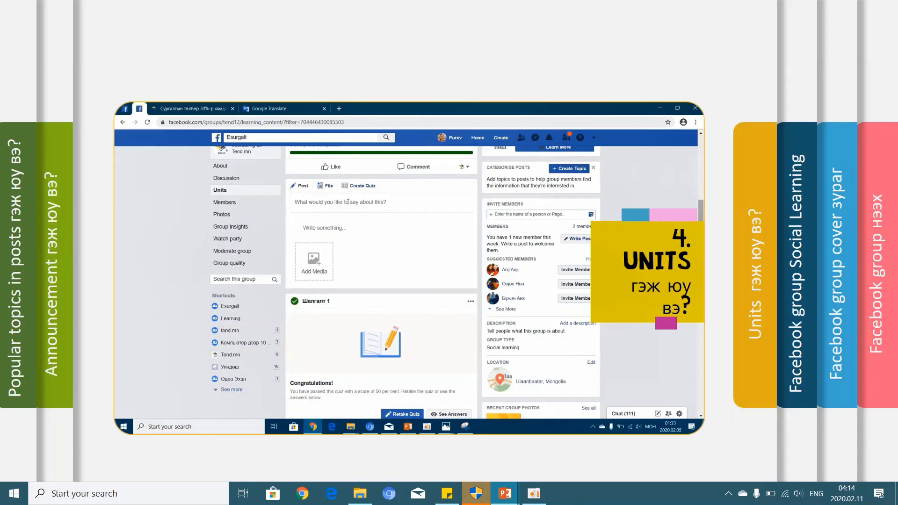
click(327, 186)
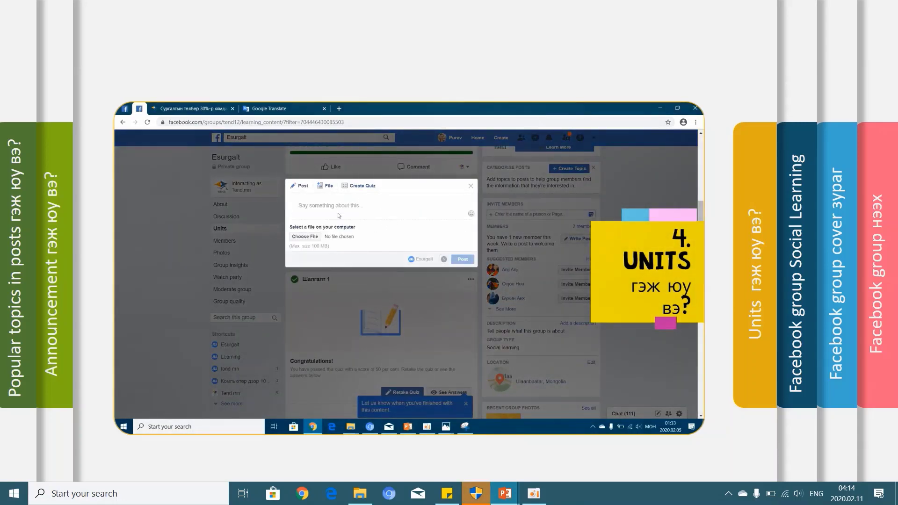
text(Нэмэлт материал)
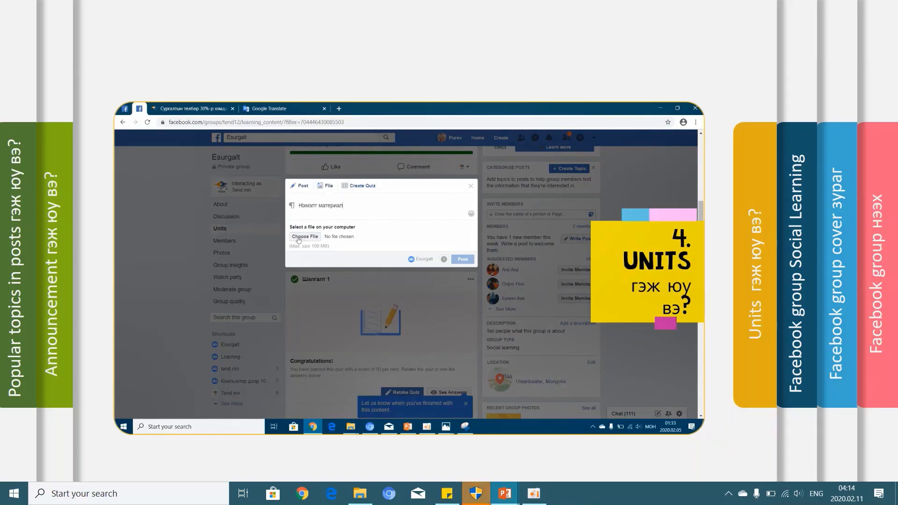
click(303, 237)
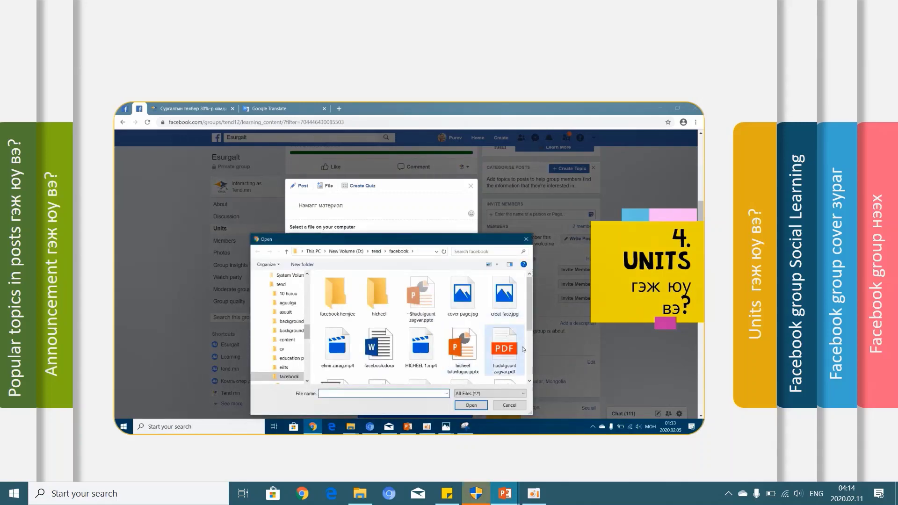
click(462, 348)
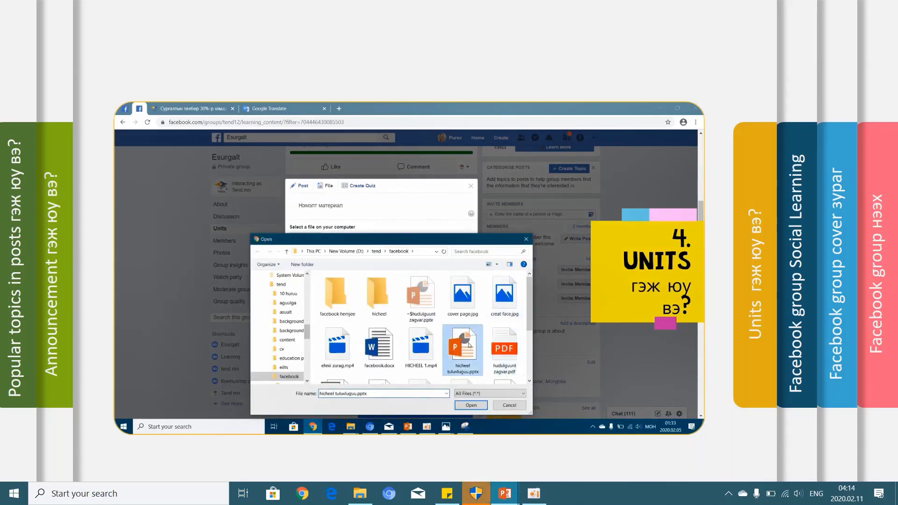
click(470, 405)
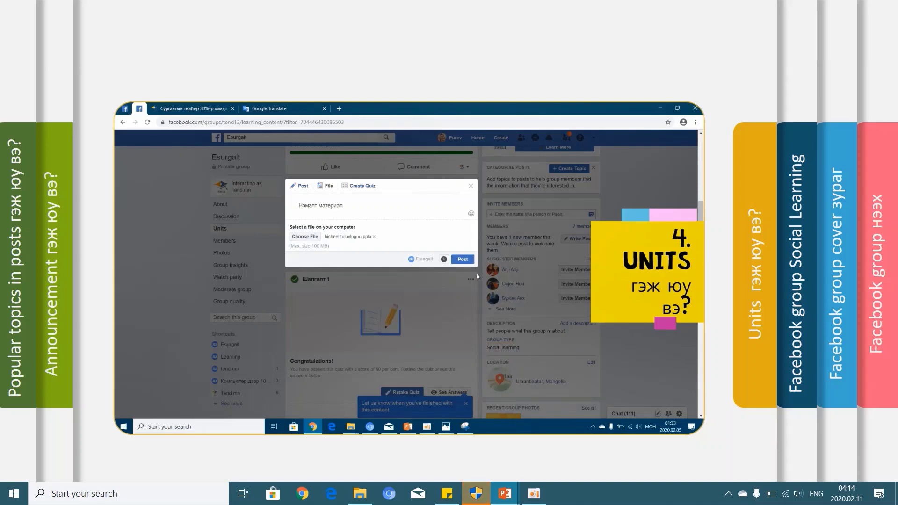
click(468, 260)
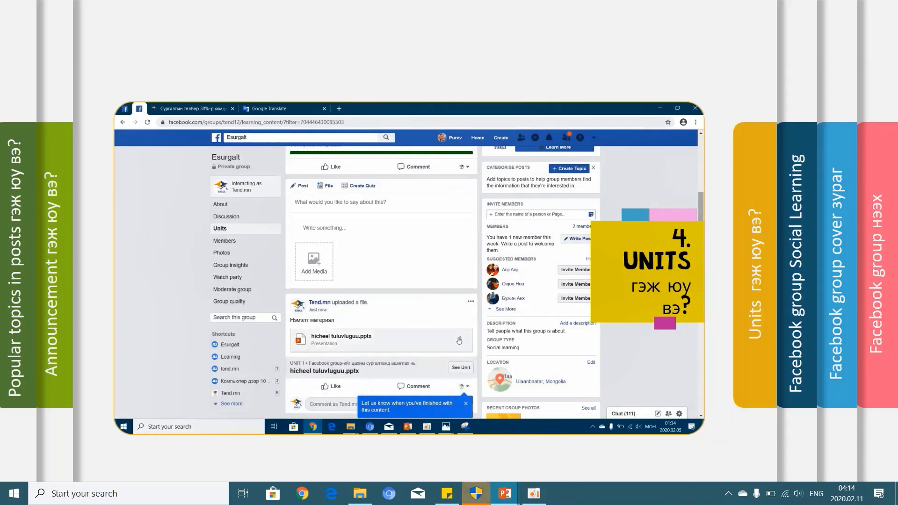
scroll(446, 280, down, 2)
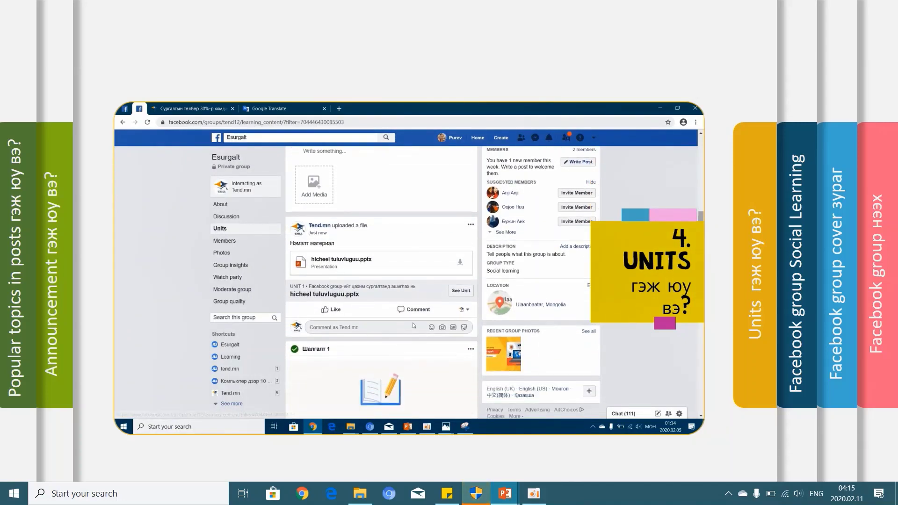
click(460, 264)
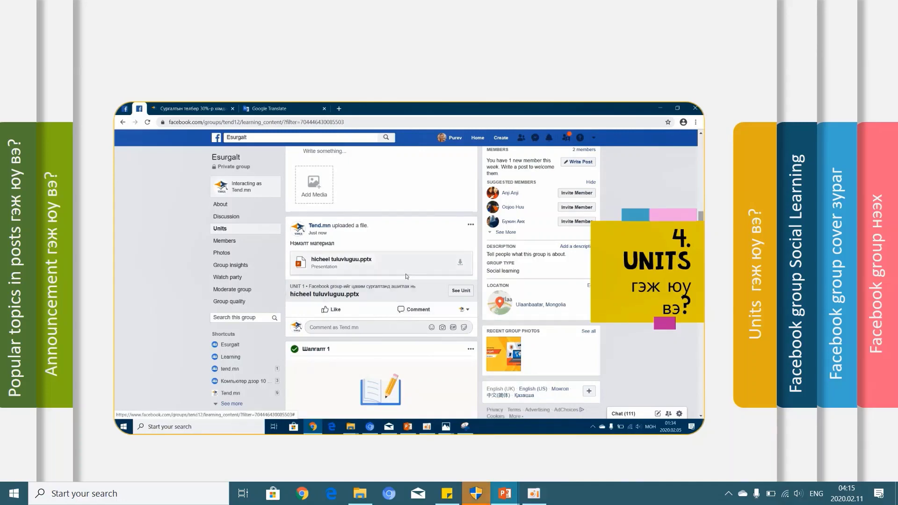
- Start a new post in Unit 1 and title it "units -г хэрхэн идэвхжүүлэх вэ?"
scroll(407, 238, up, 1)
scroll(407, 238, up, 1)
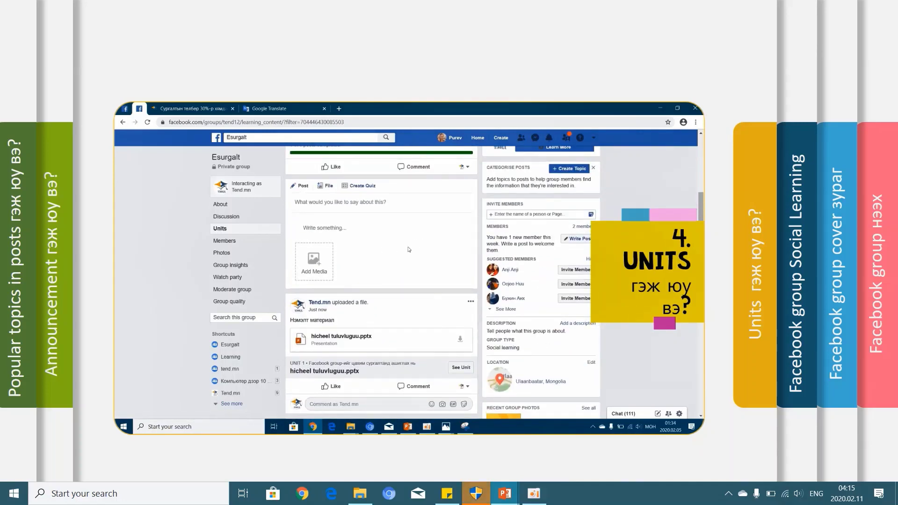
click(322, 200)
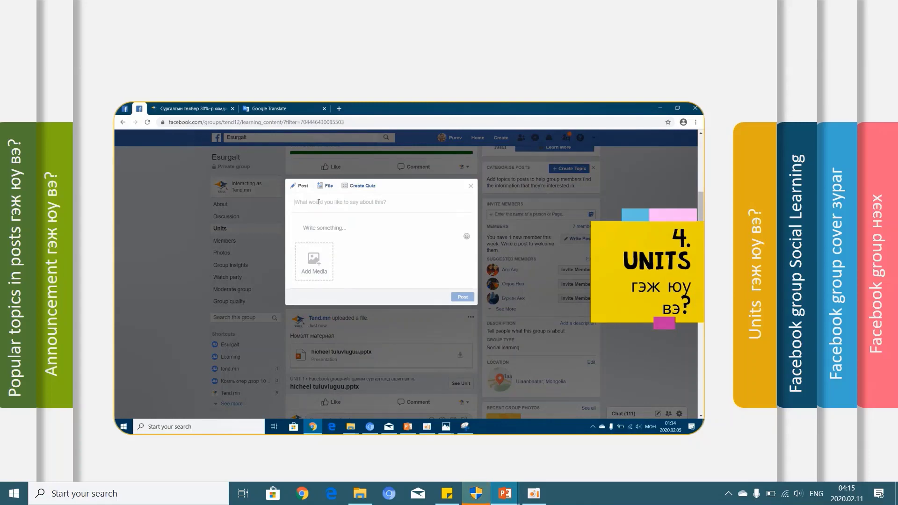
text(г)
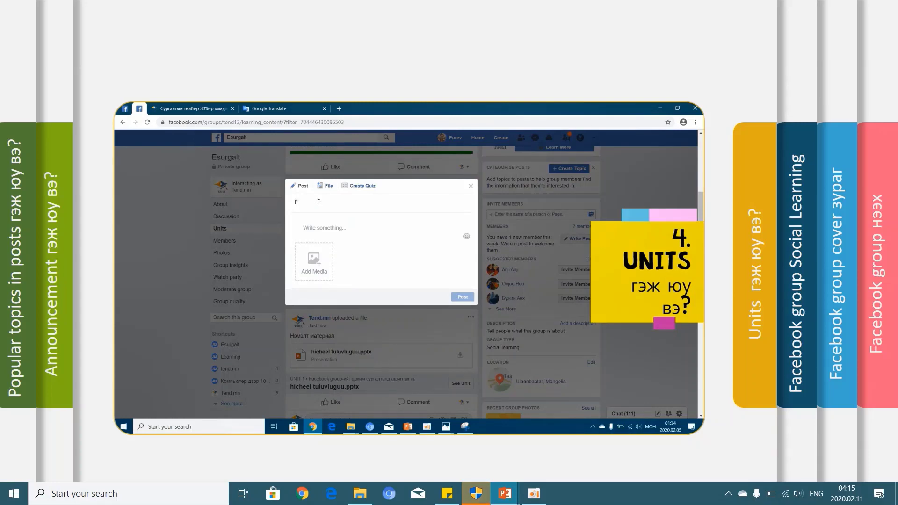
key(BackSpace)
key(alt+shift)
text(units)
key(alt+space)
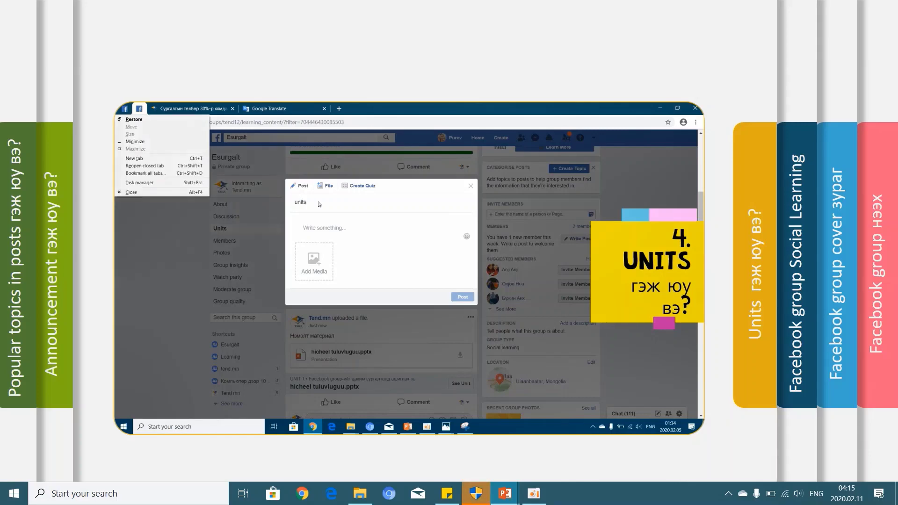
key(Escape)
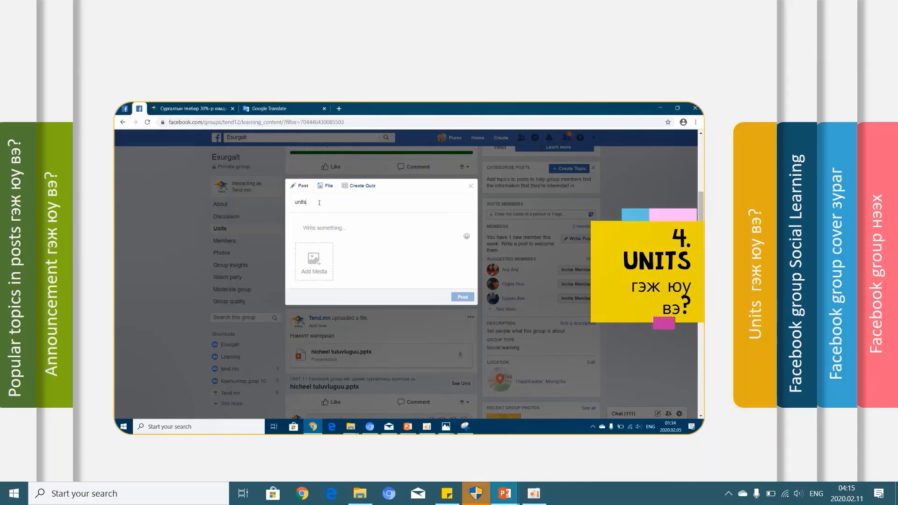
text(@)
text(х)
- Copy the title into the post's body, reword it as "units -г хэрхэн идэвхжүүлэхдээ ...." and publish the post
click(320, 231)
drag(383, 202, 293, 202)
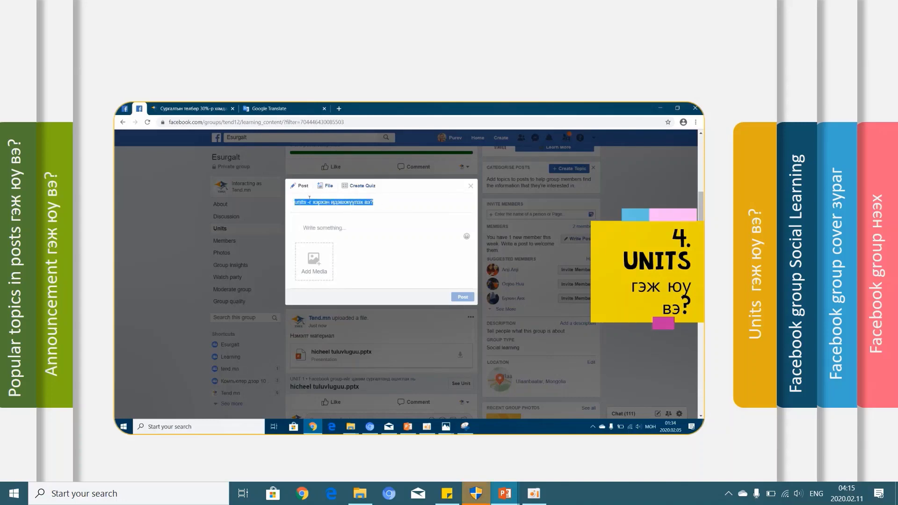
right_click(312, 202)
click(332, 229)
right_click(314, 223)
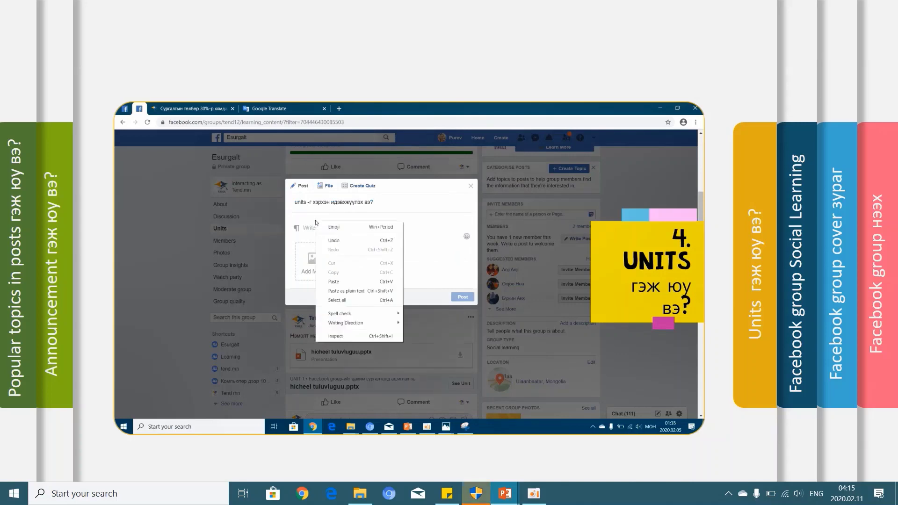
click(341, 281)
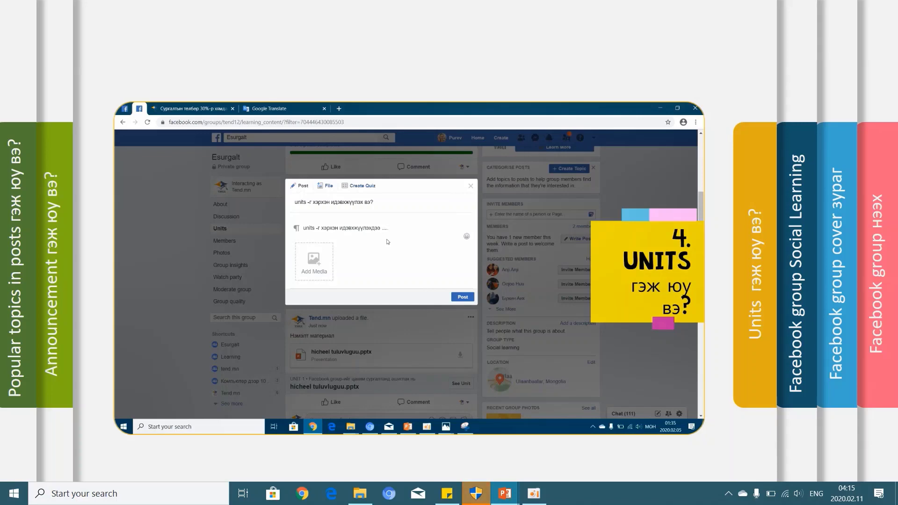
click(469, 299)
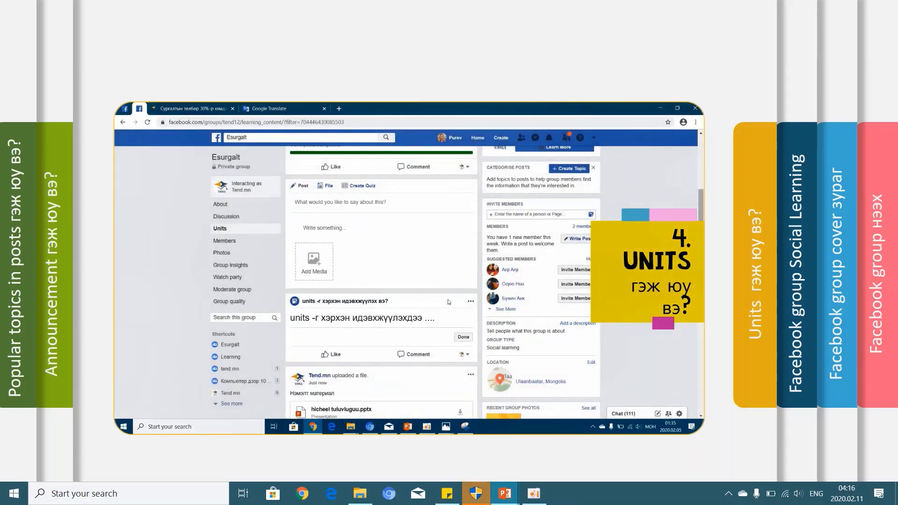
- Open "units -г хэрхэн идэвхжүүлэх вэ?" from Unit 1's full post list in the units overview and mark it as done
click(221, 229)
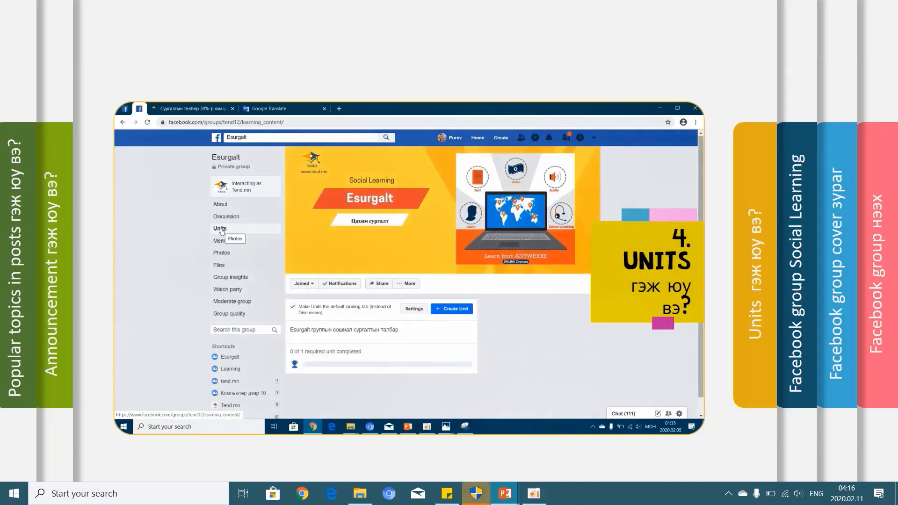
scroll(416, 327, down, 4)
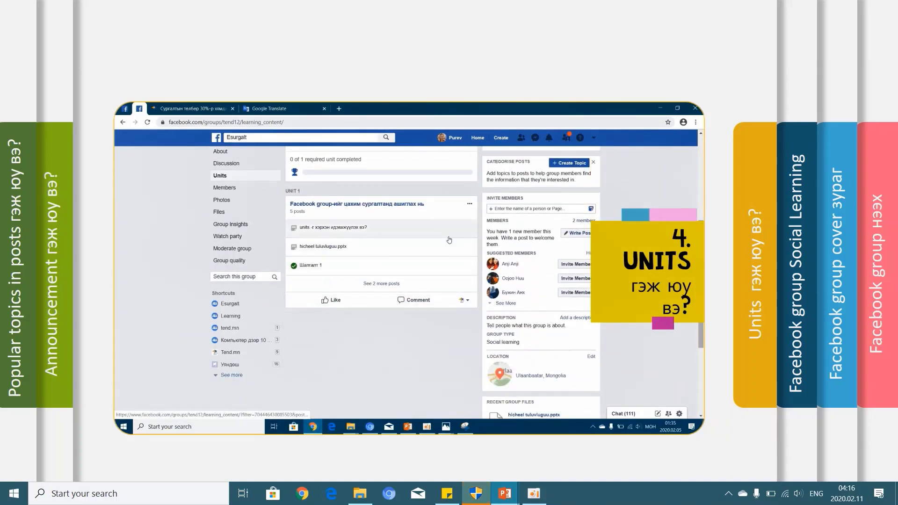
click(381, 283)
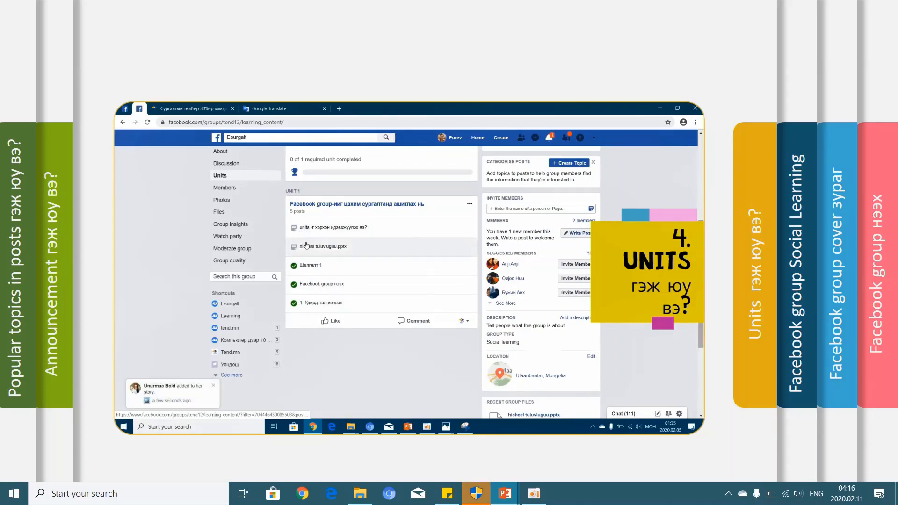
click(302, 228)
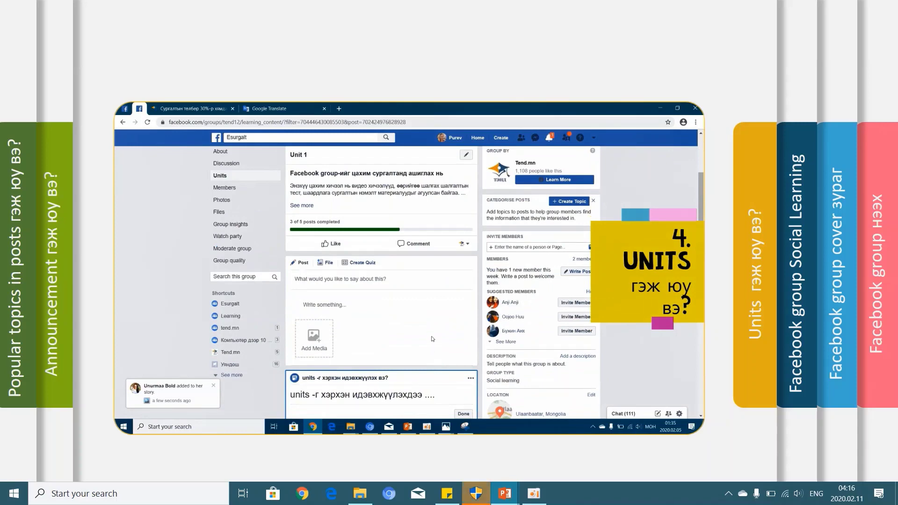
scroll(433, 339, down, 3)
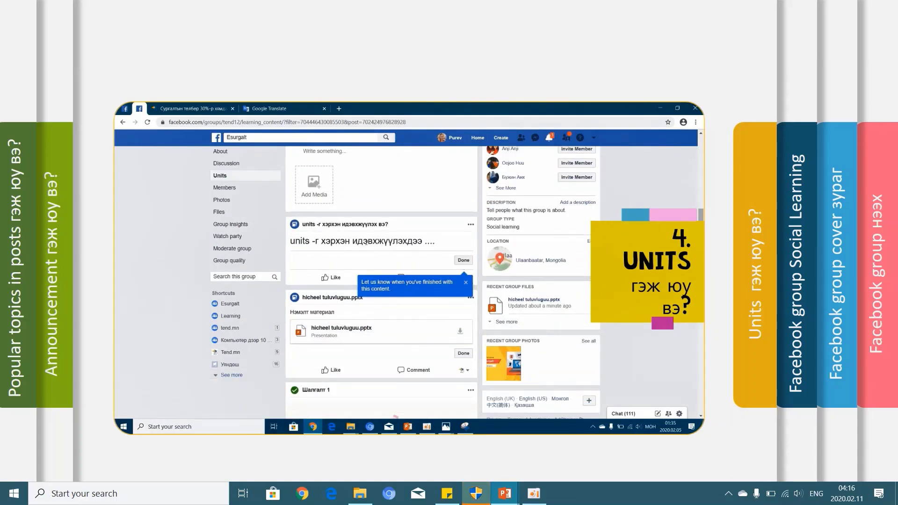
click(463, 260)
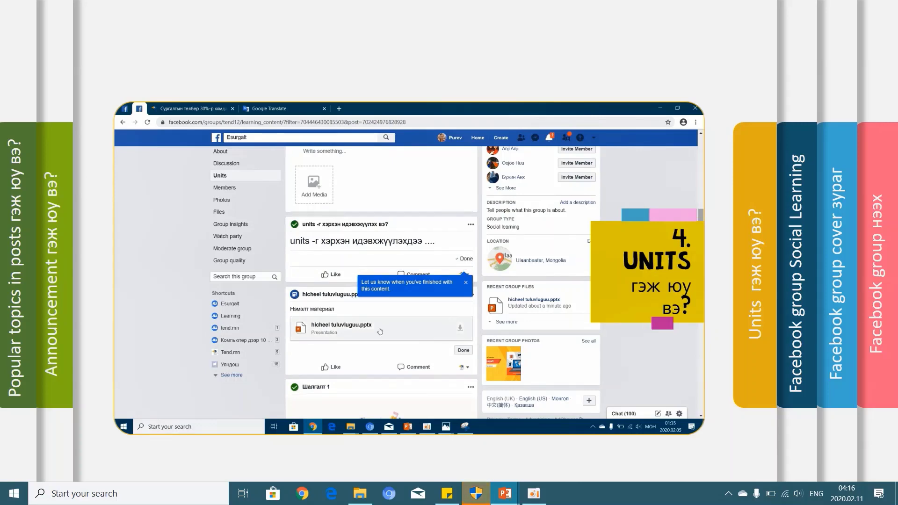
- Return to the units overview and expand Unit 1's list to check which posts are completed
scroll(332, 232, up, 2)
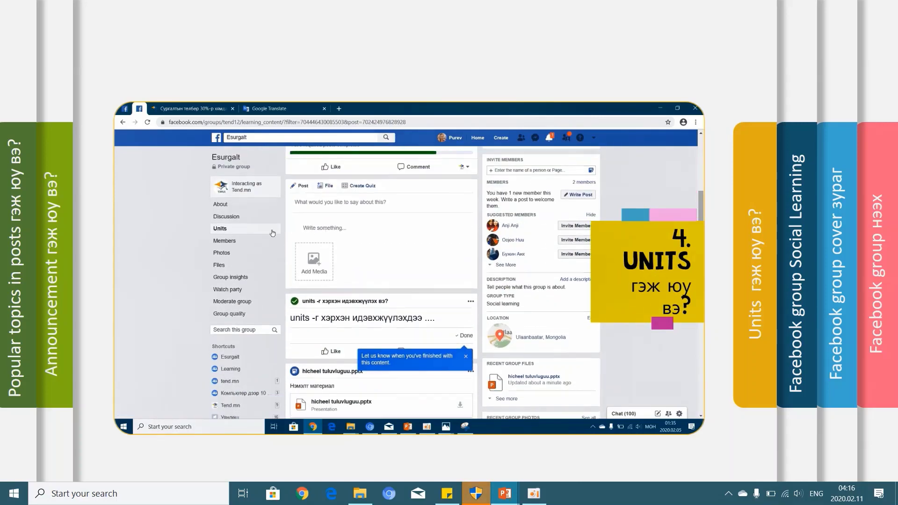
click(226, 232)
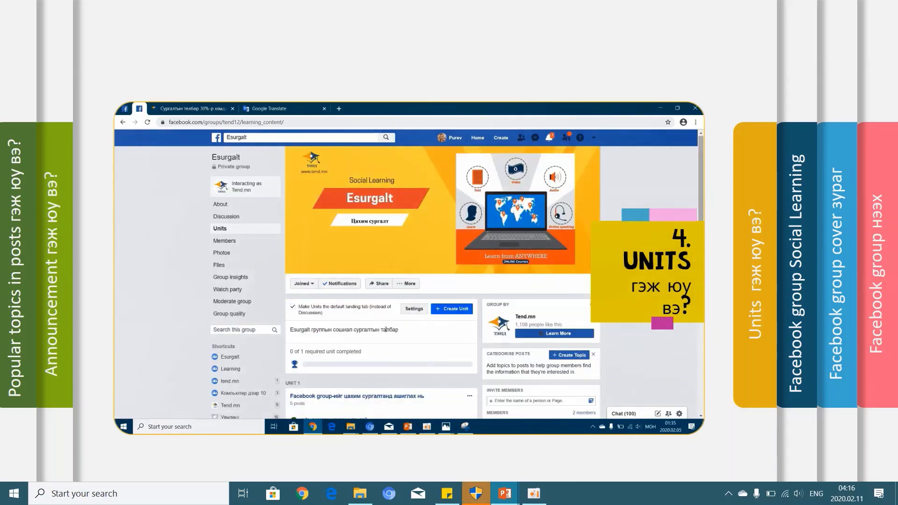
scroll(375, 325, down, 5)
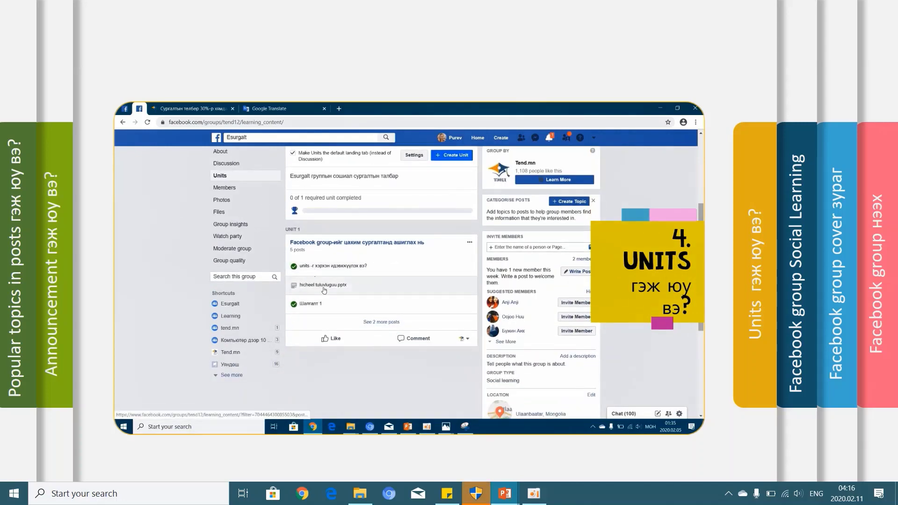
click(388, 322)
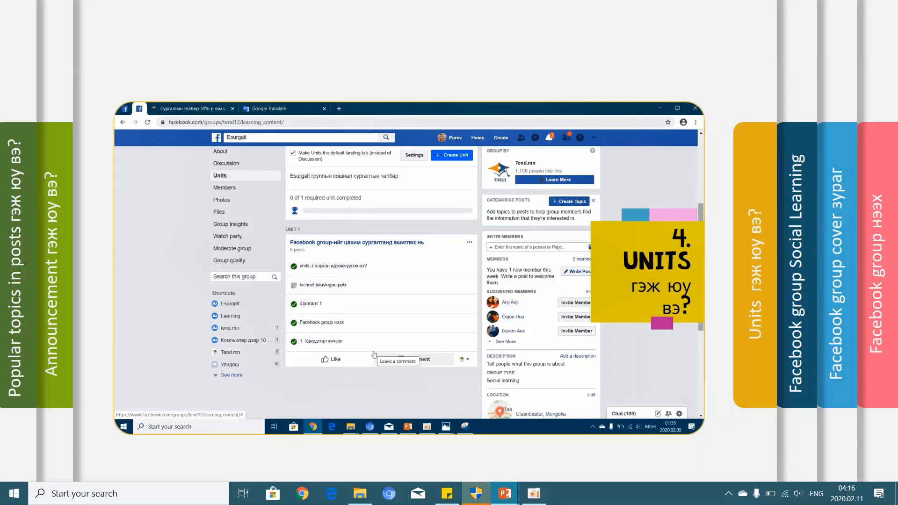
scroll(409, 373, up, 3)
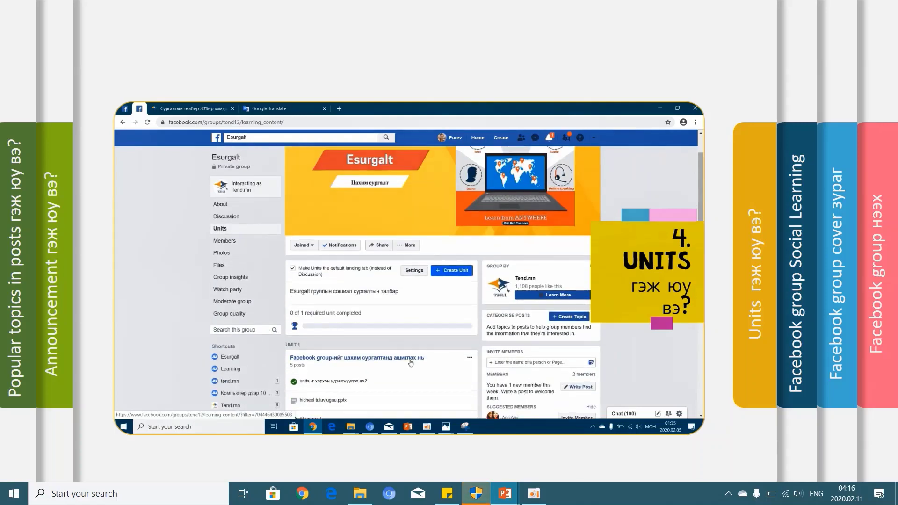
- Switch to the group's discussion page and start writing a new post
scroll(392, 254, down, 3)
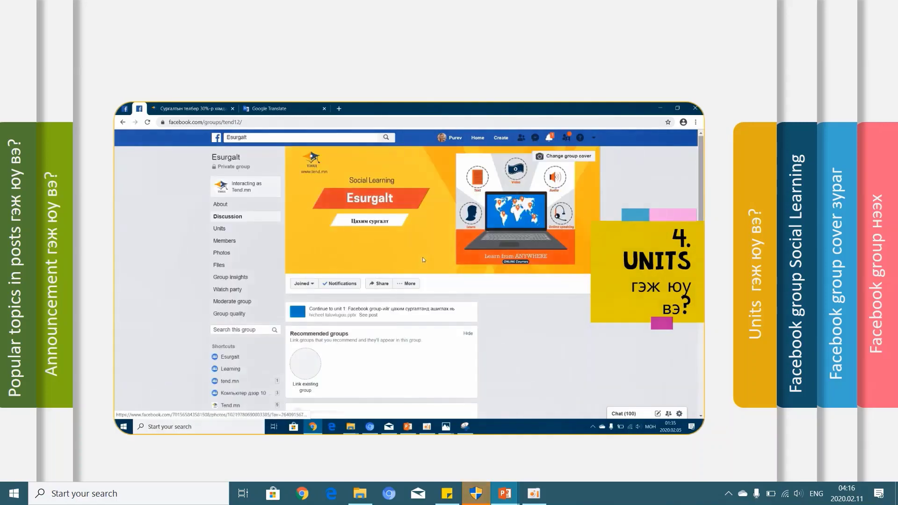
click(381, 329)
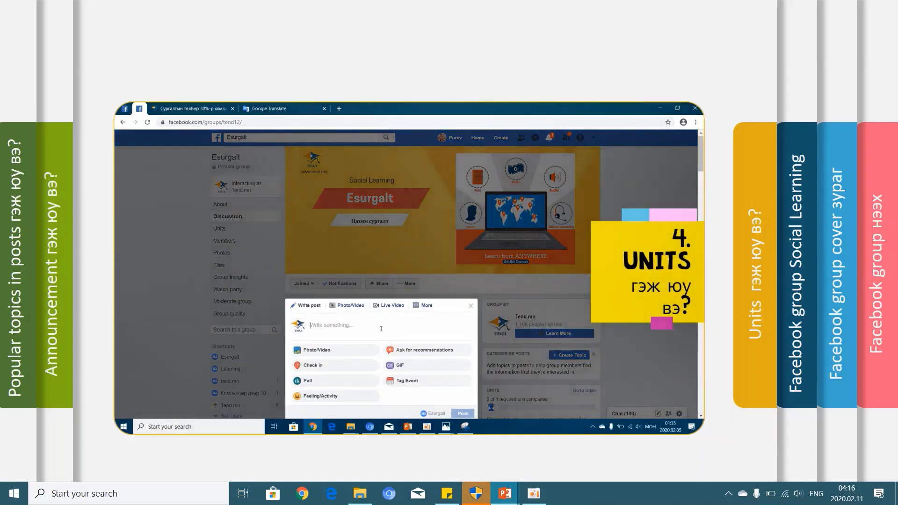